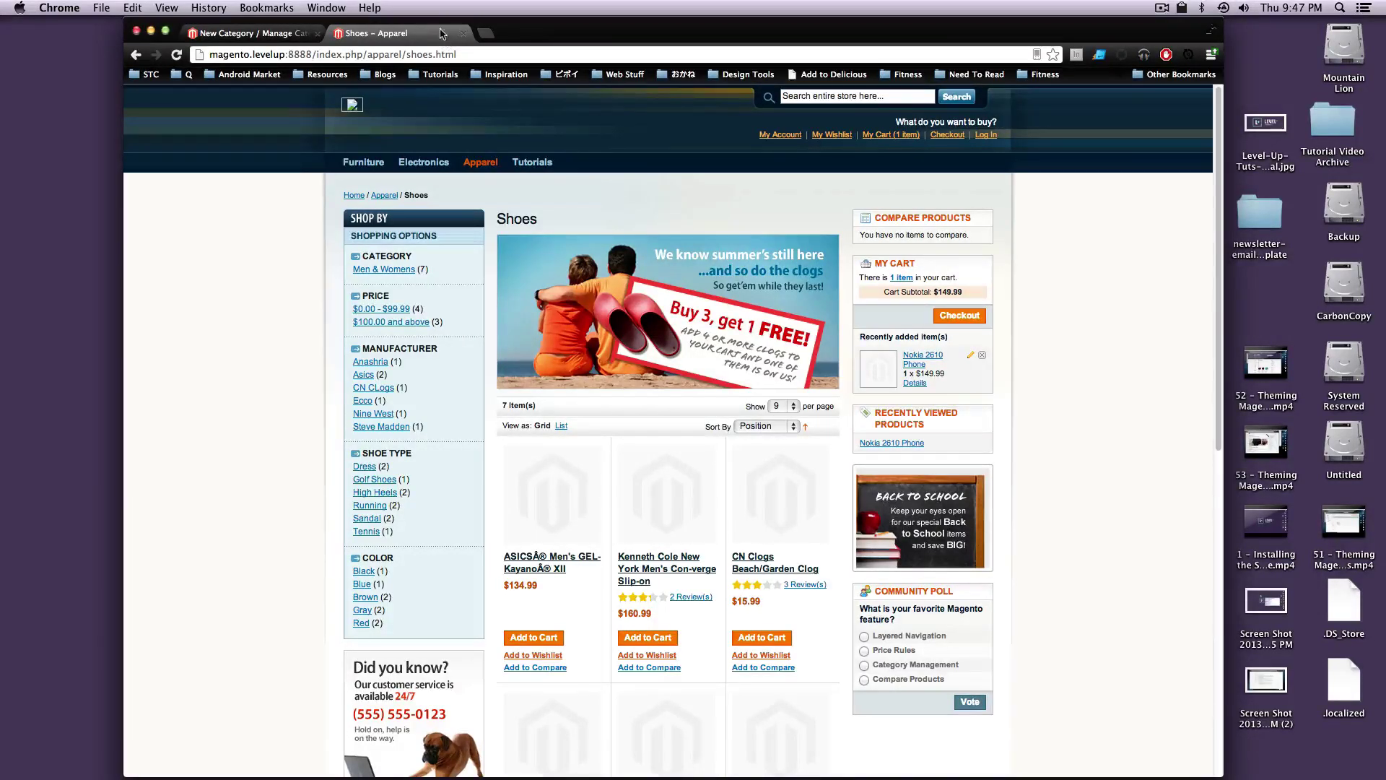
Review the storefront's top navigation categories: Furniture, Electronics, Apparel and Tutorials
mouse_move(486, 165)
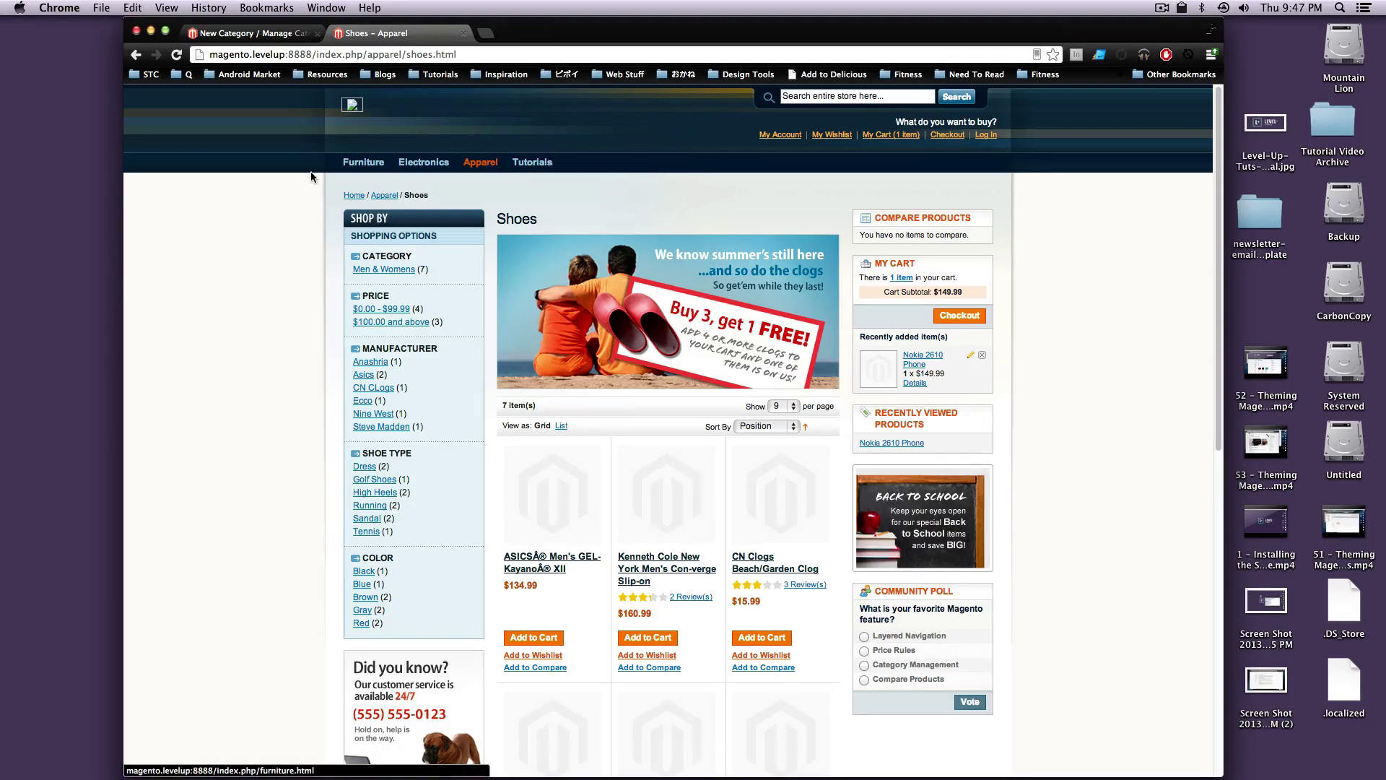
mouse_move(386, 167)
mouse_move(538, 169)
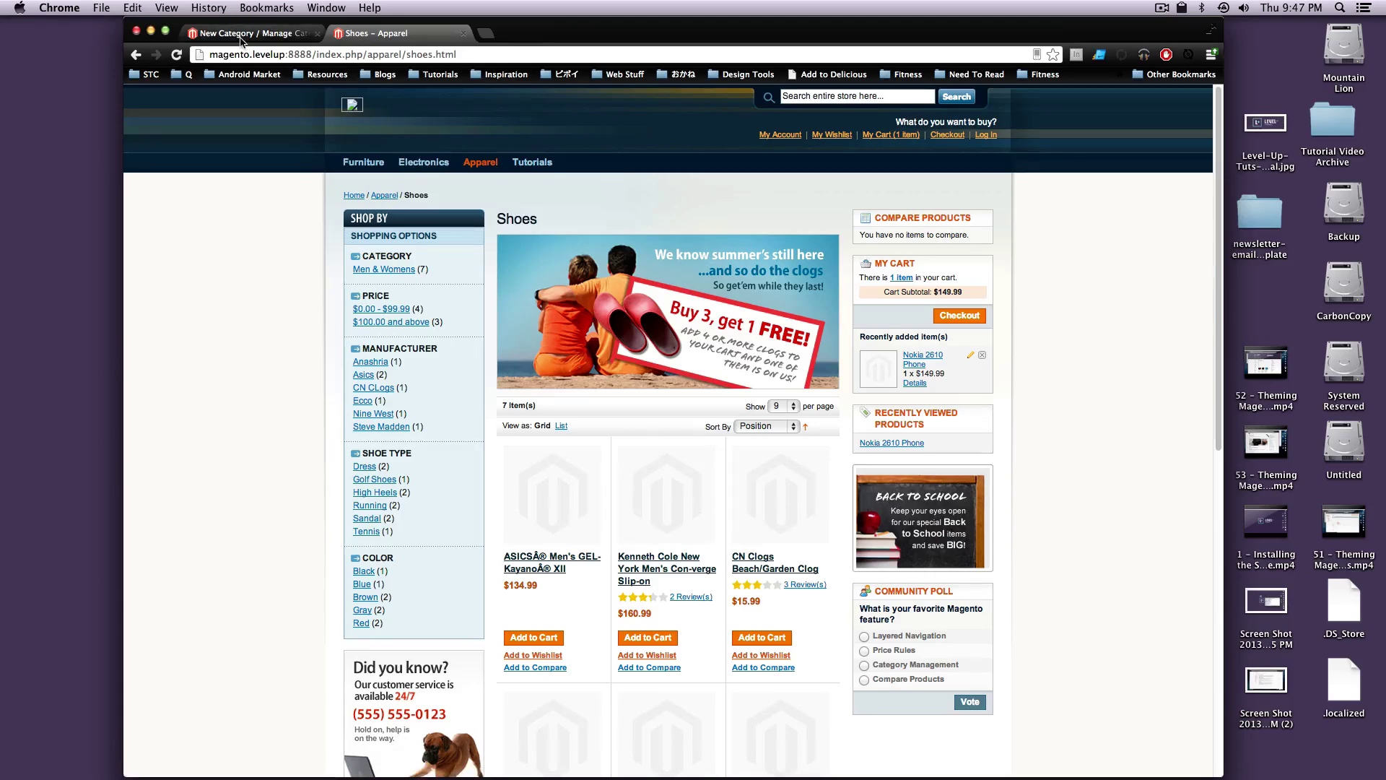
In the admin category manager, add a subcategory under Root Catalog named 'About Us'
left_click(240, 36)
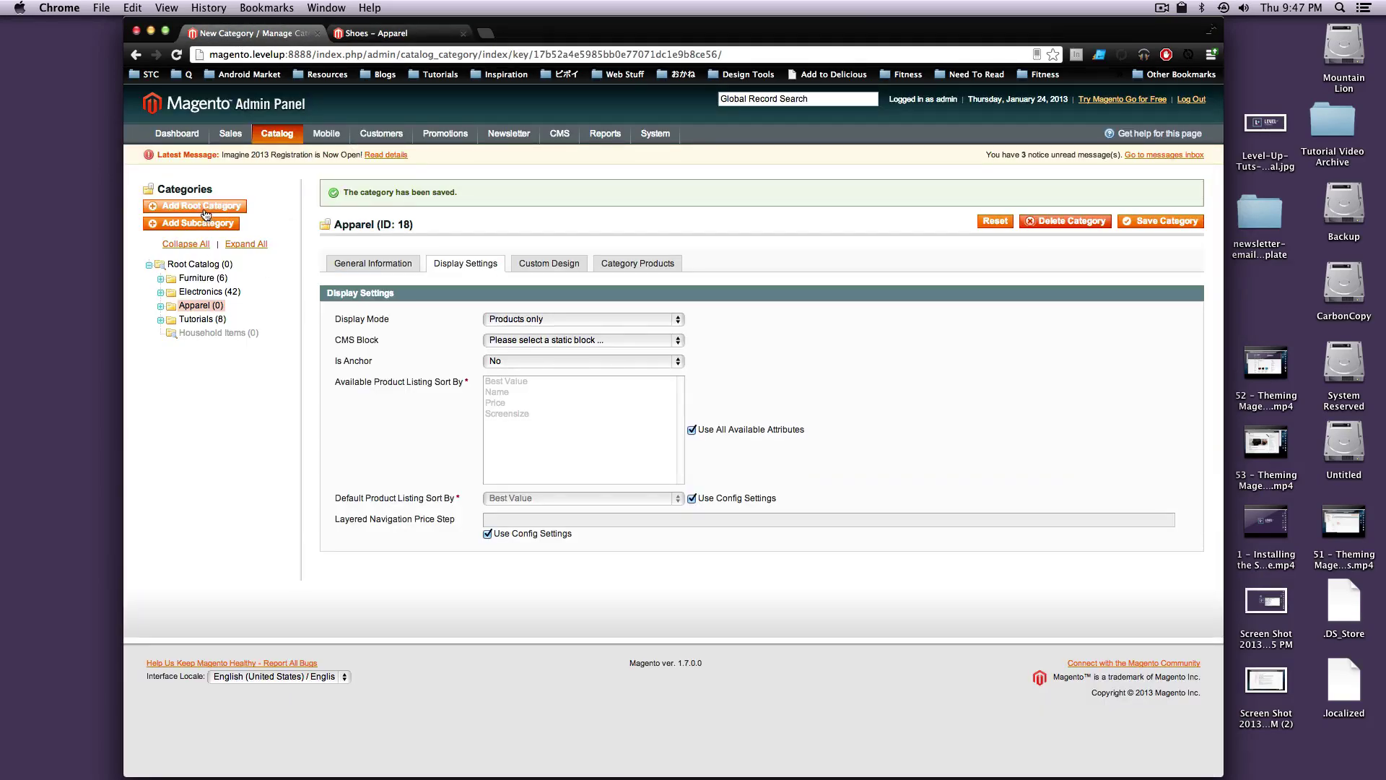
left_click(199, 212)
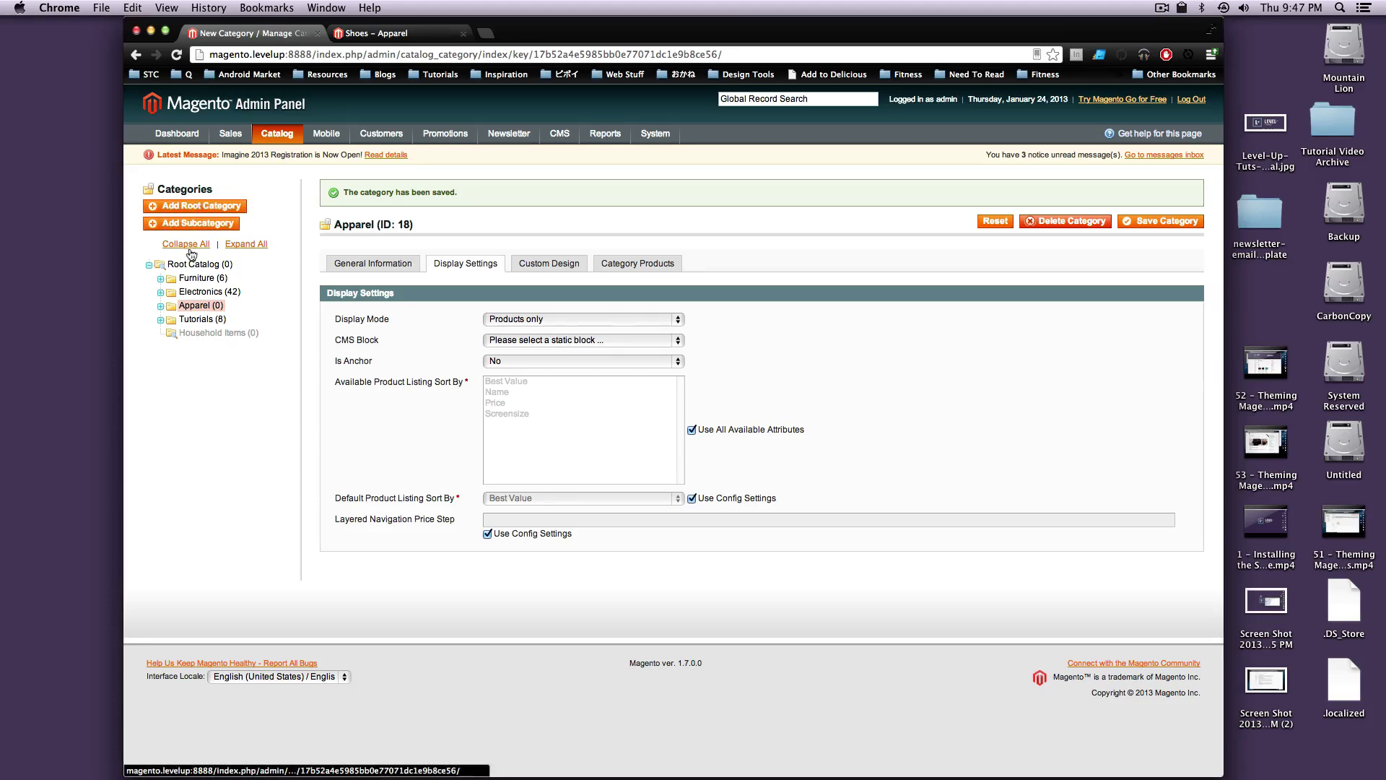
left_click(191, 265)
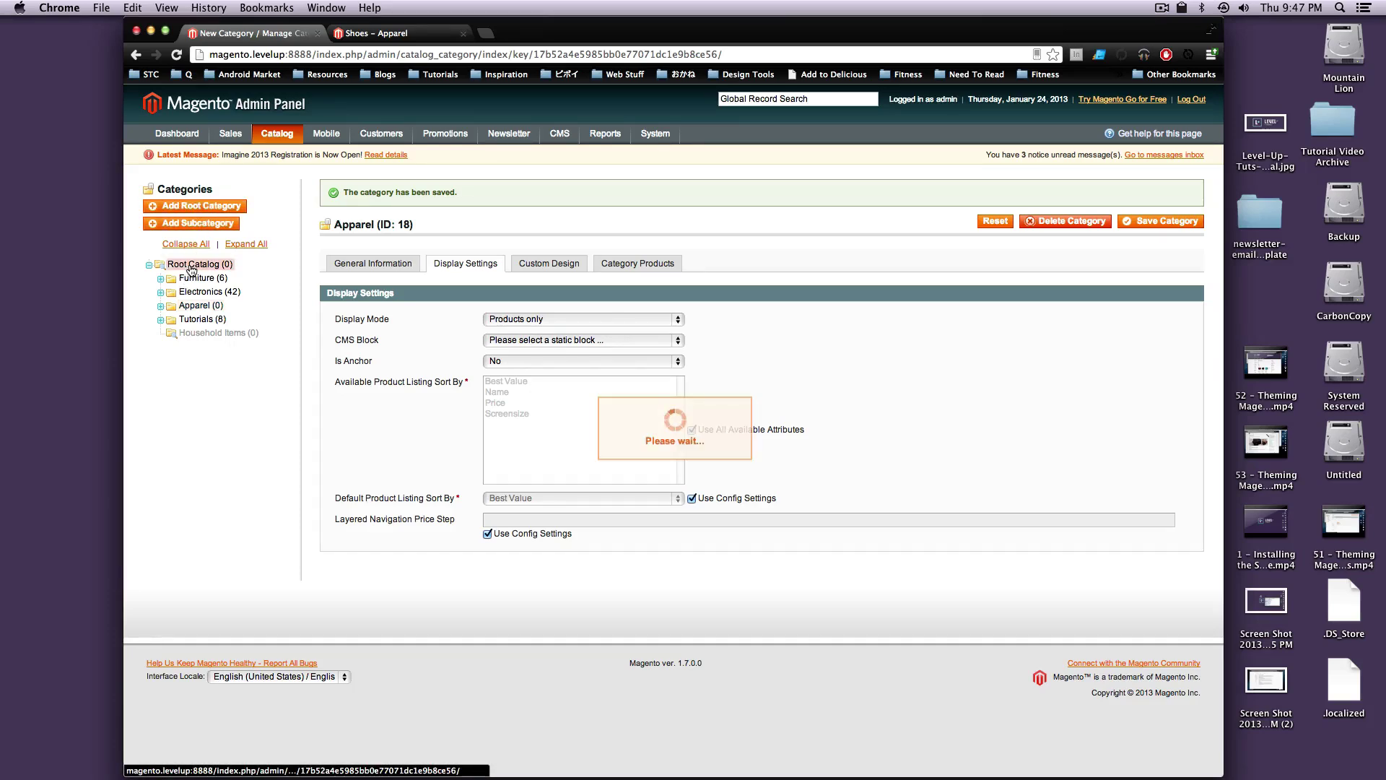
left_click(217, 226)
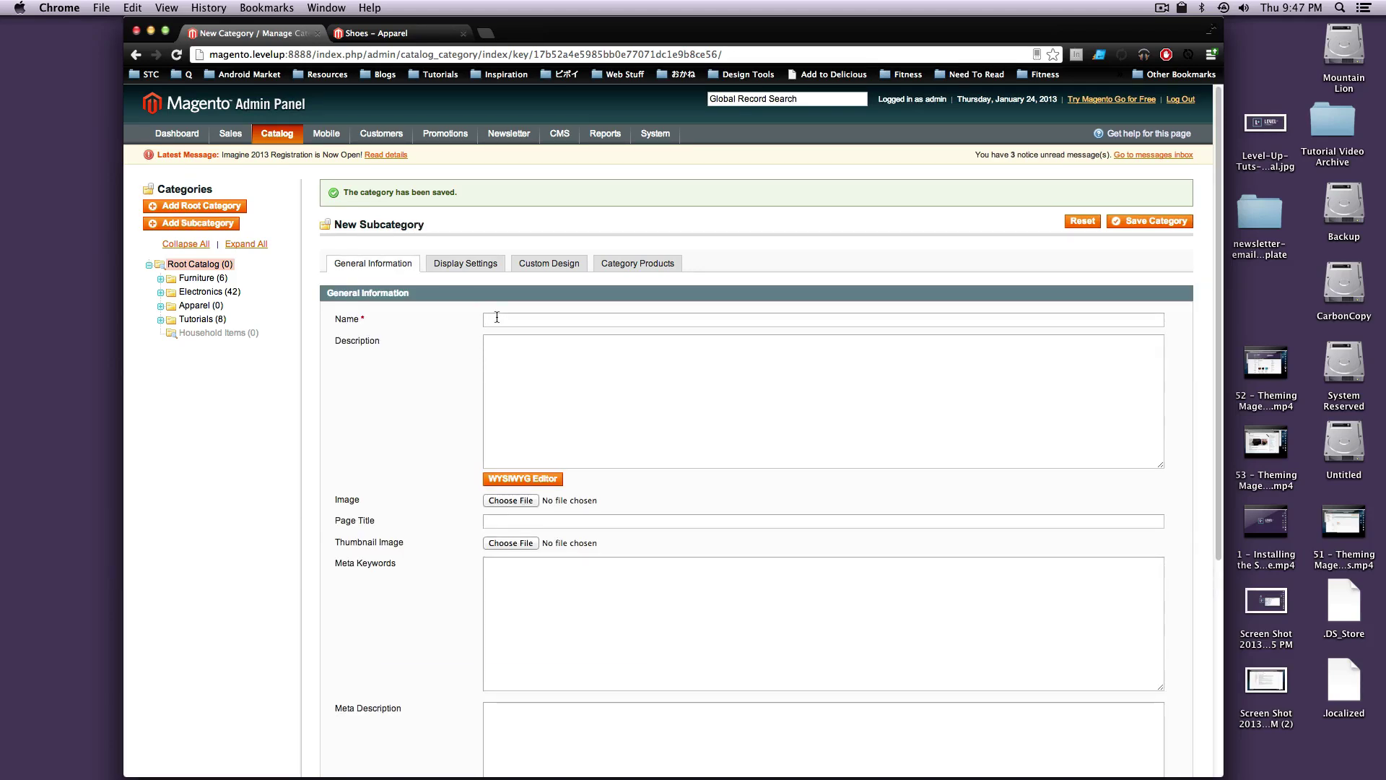
type("About Us")
Set the About Us Display Mode to 'Static block only', leave CMS Block empty, and save
left_click(490, 266)
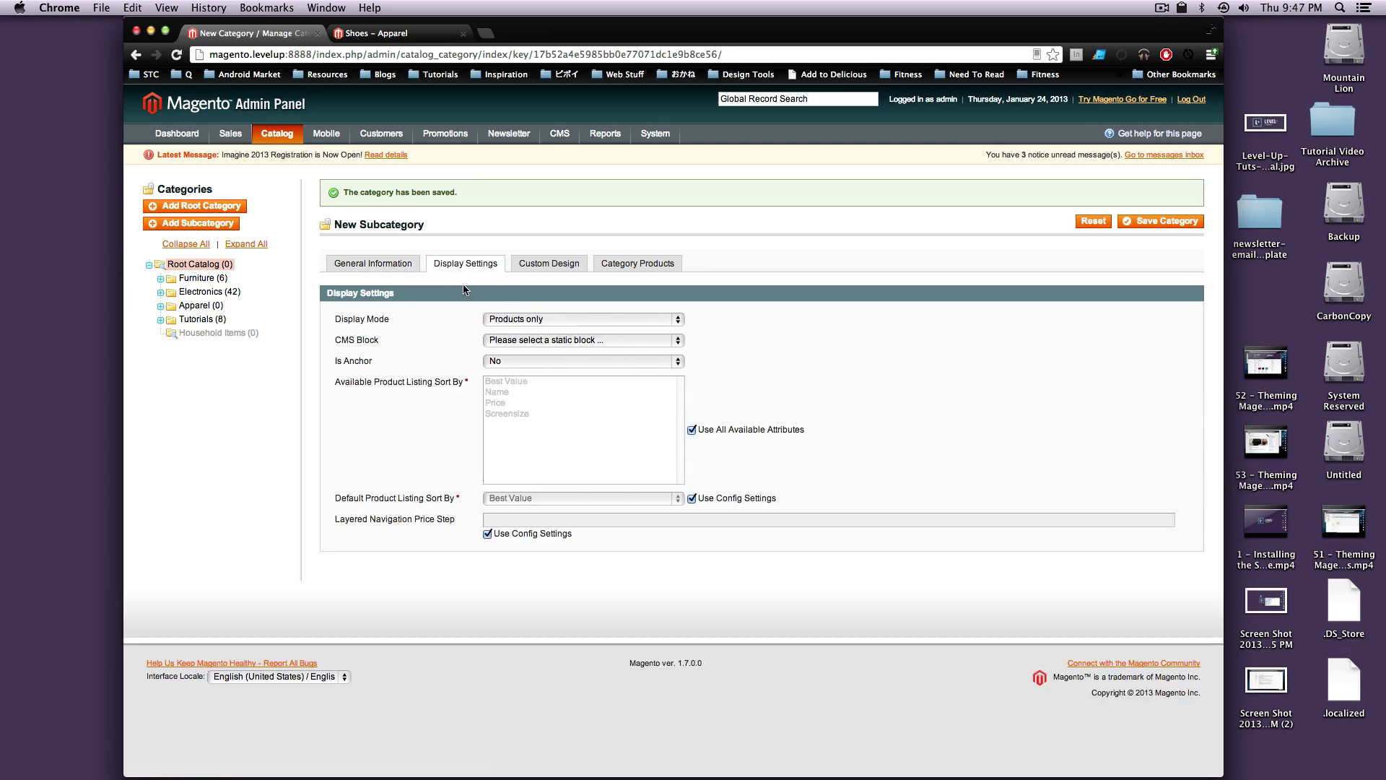
left_click(518, 319)
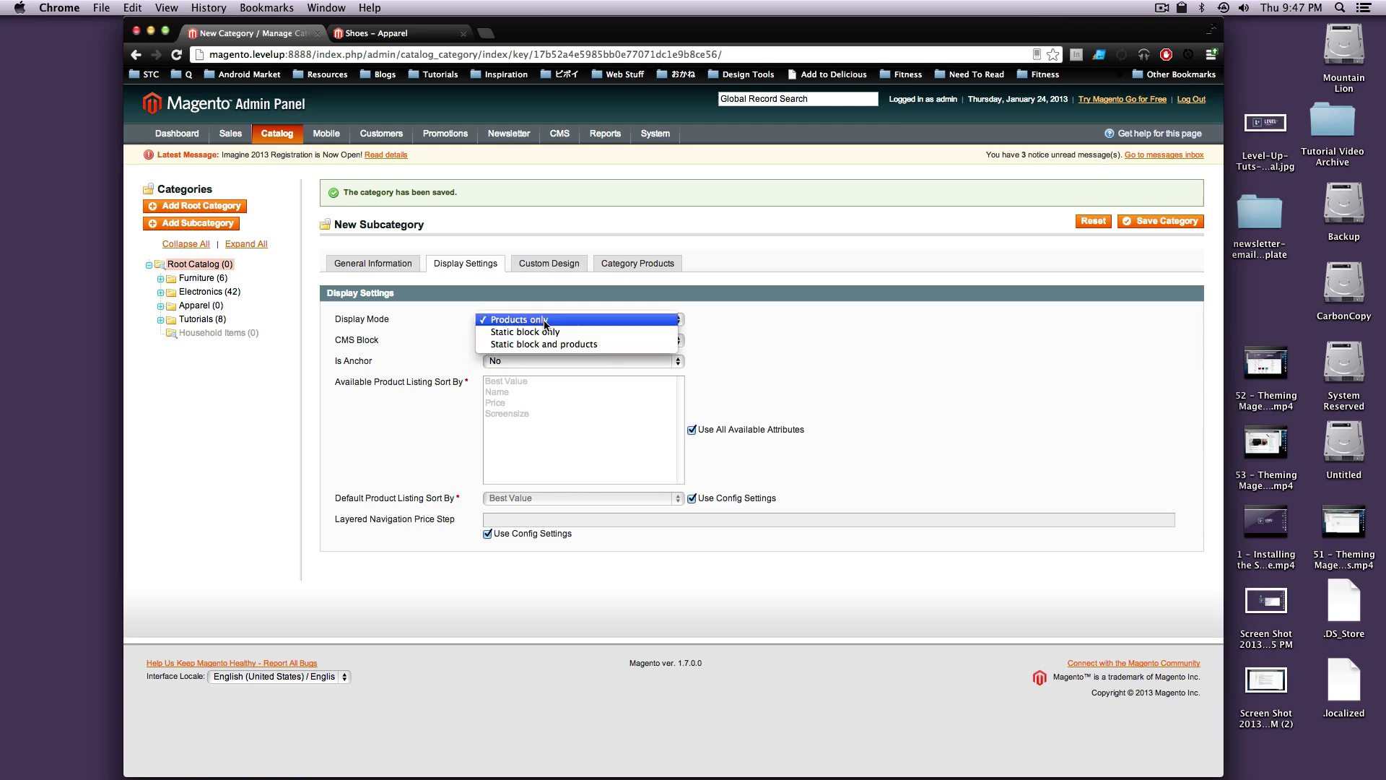
left_click(585, 334)
left_click(587, 339)
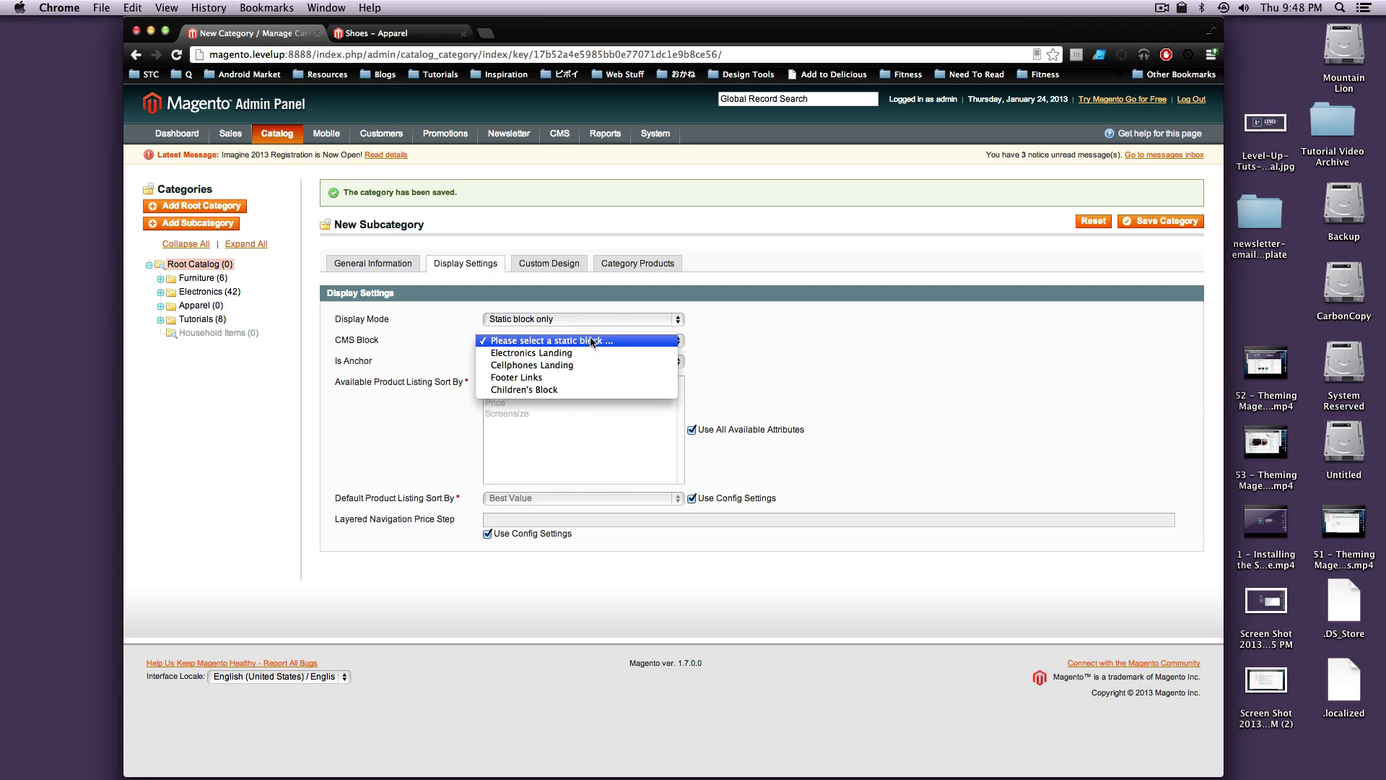
left_click(726, 343)
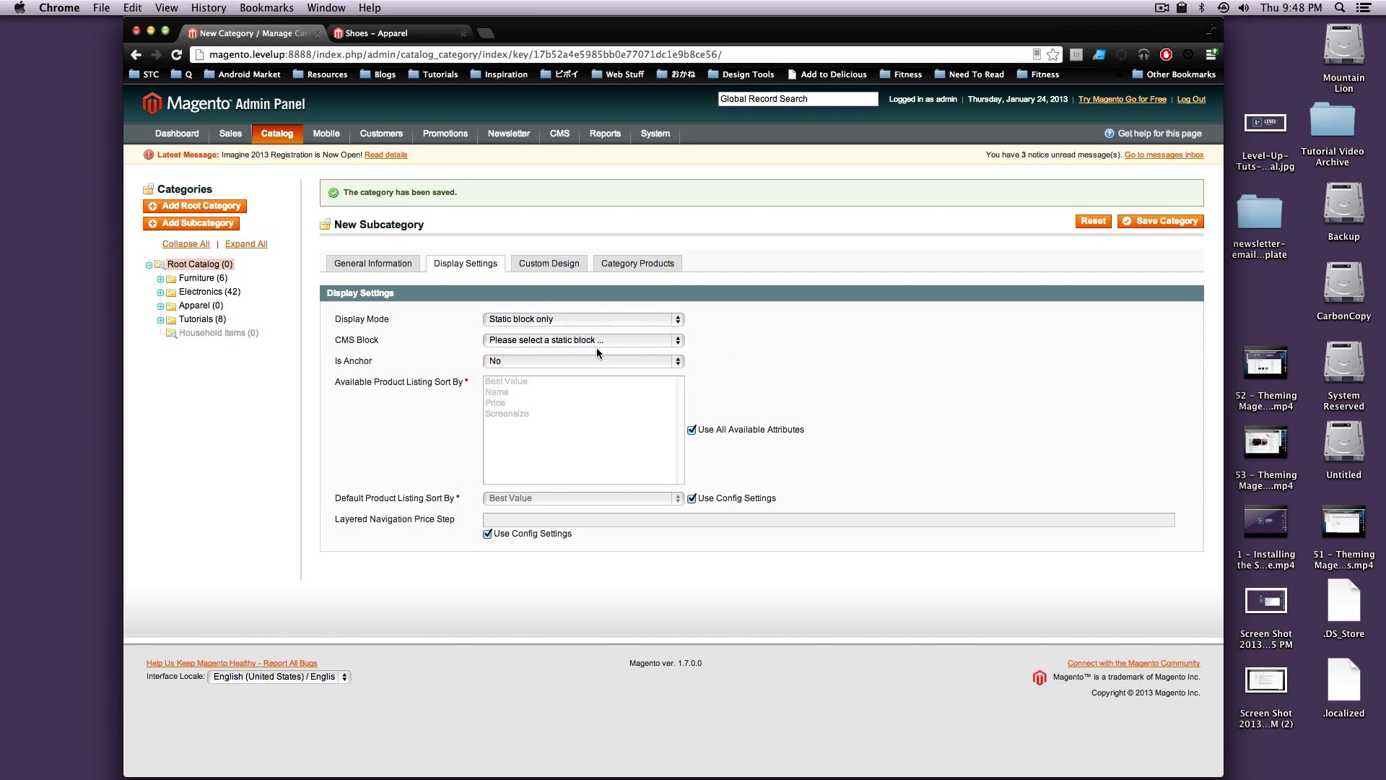
left_click(616, 343)
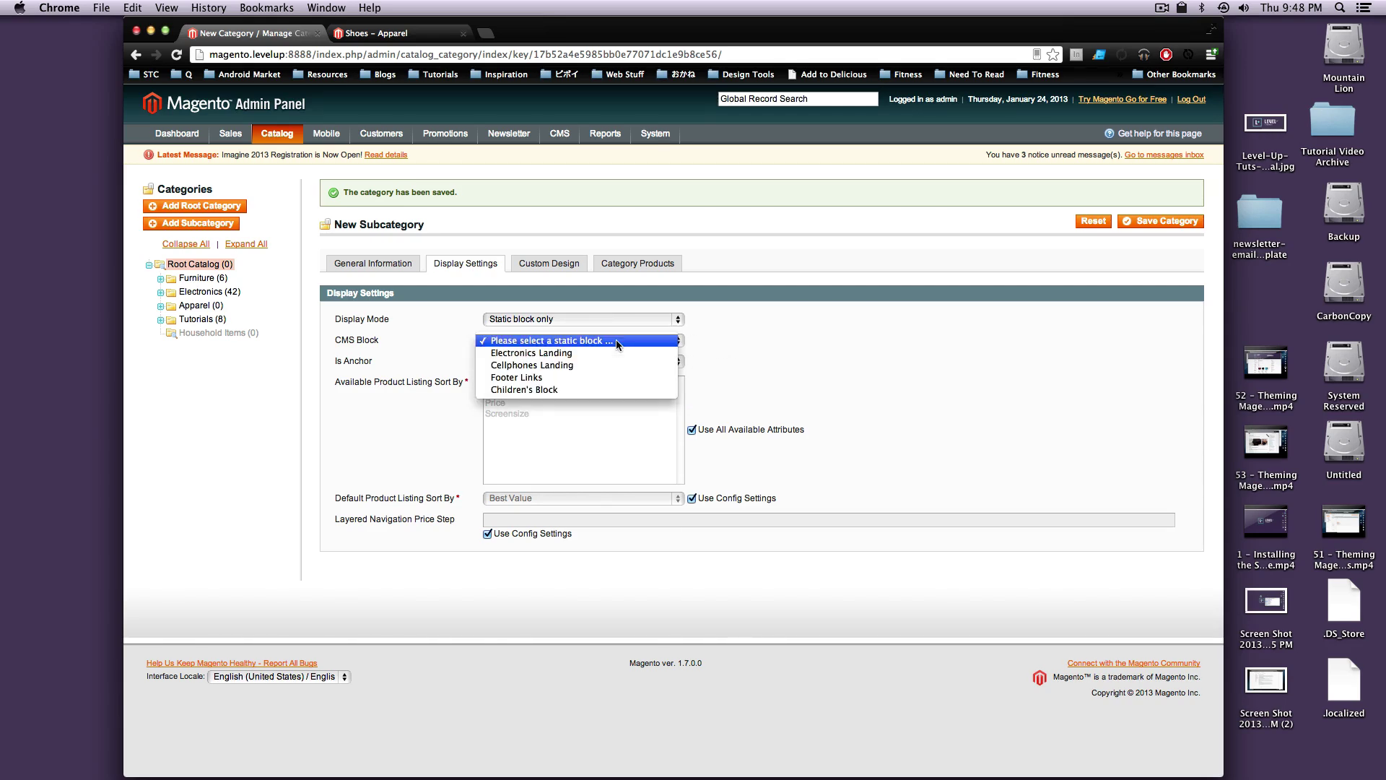
left_click(618, 342)
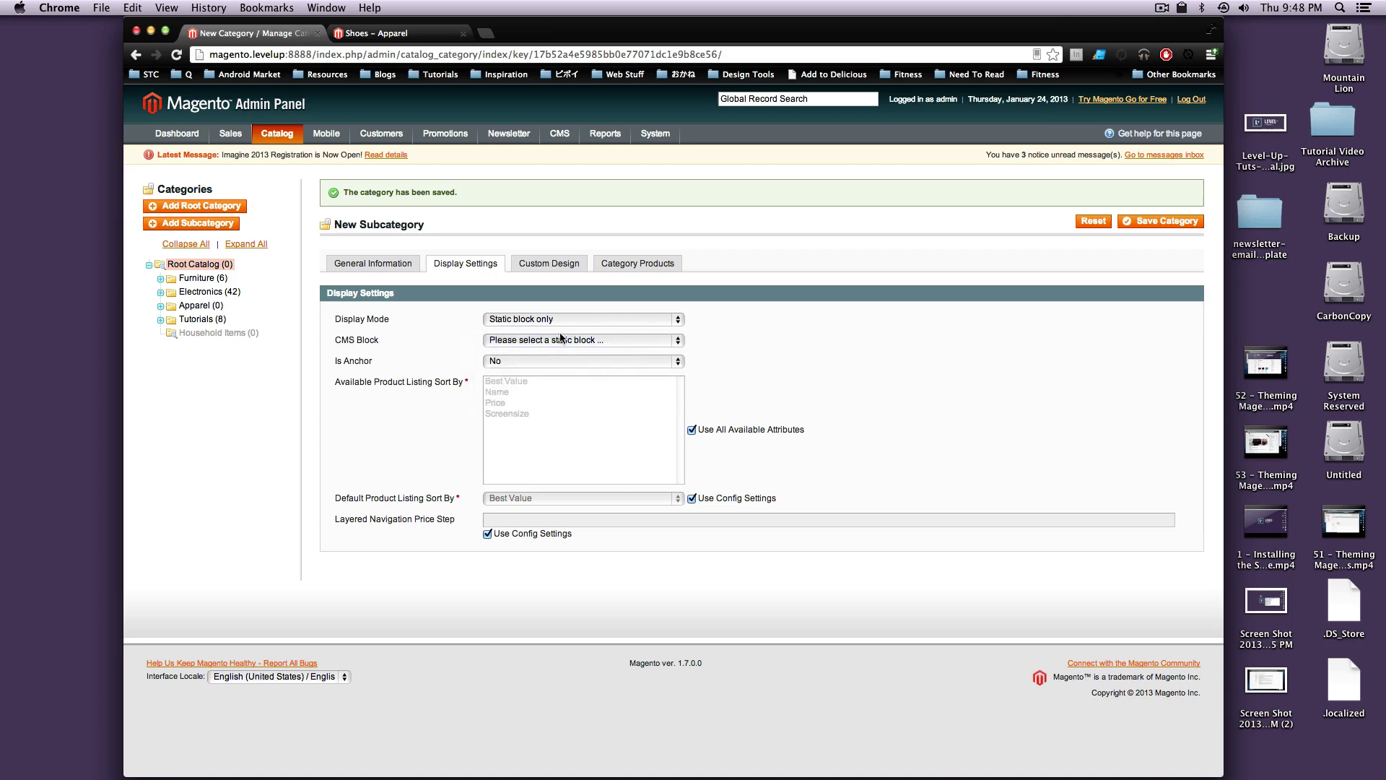
left_click(1167, 218)
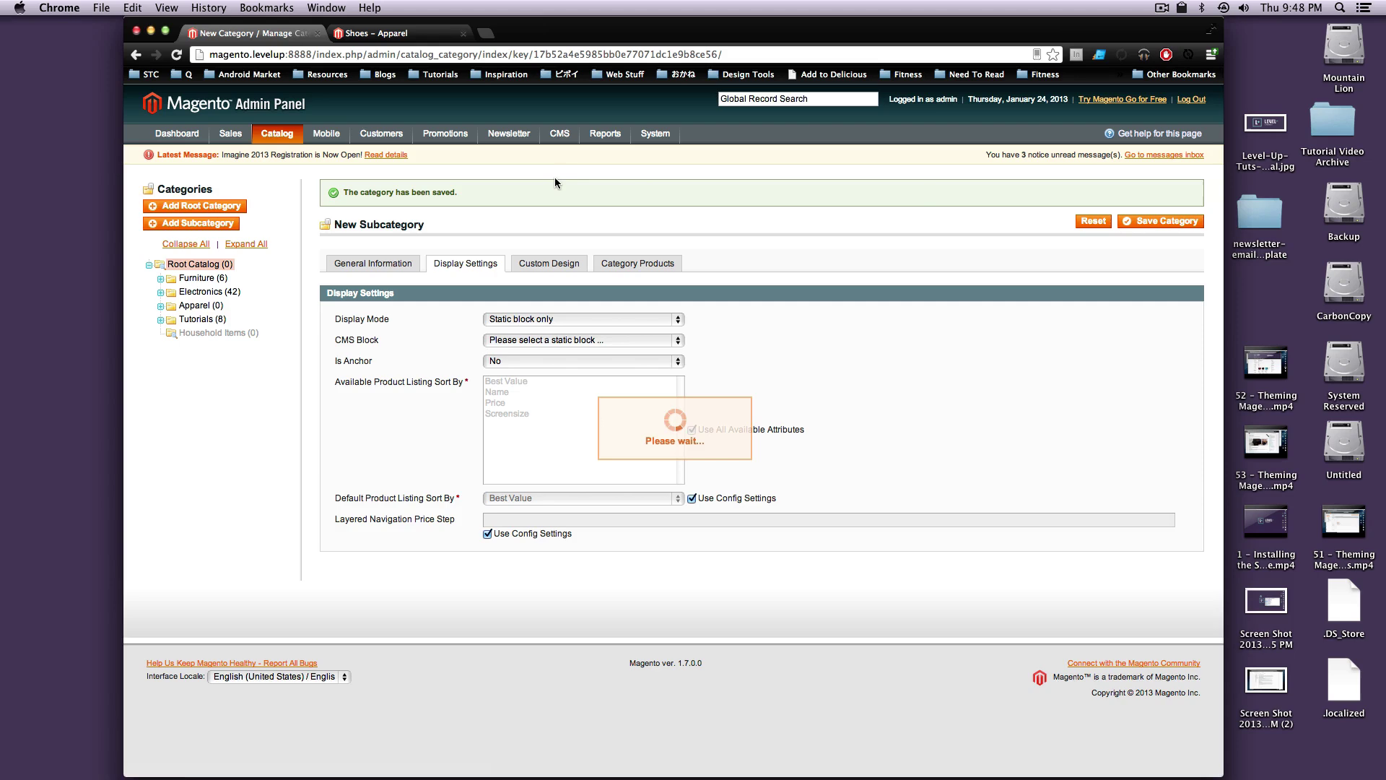
Open CMS Static Blocks in a new tab and start a new block
mouse_move(571, 136)
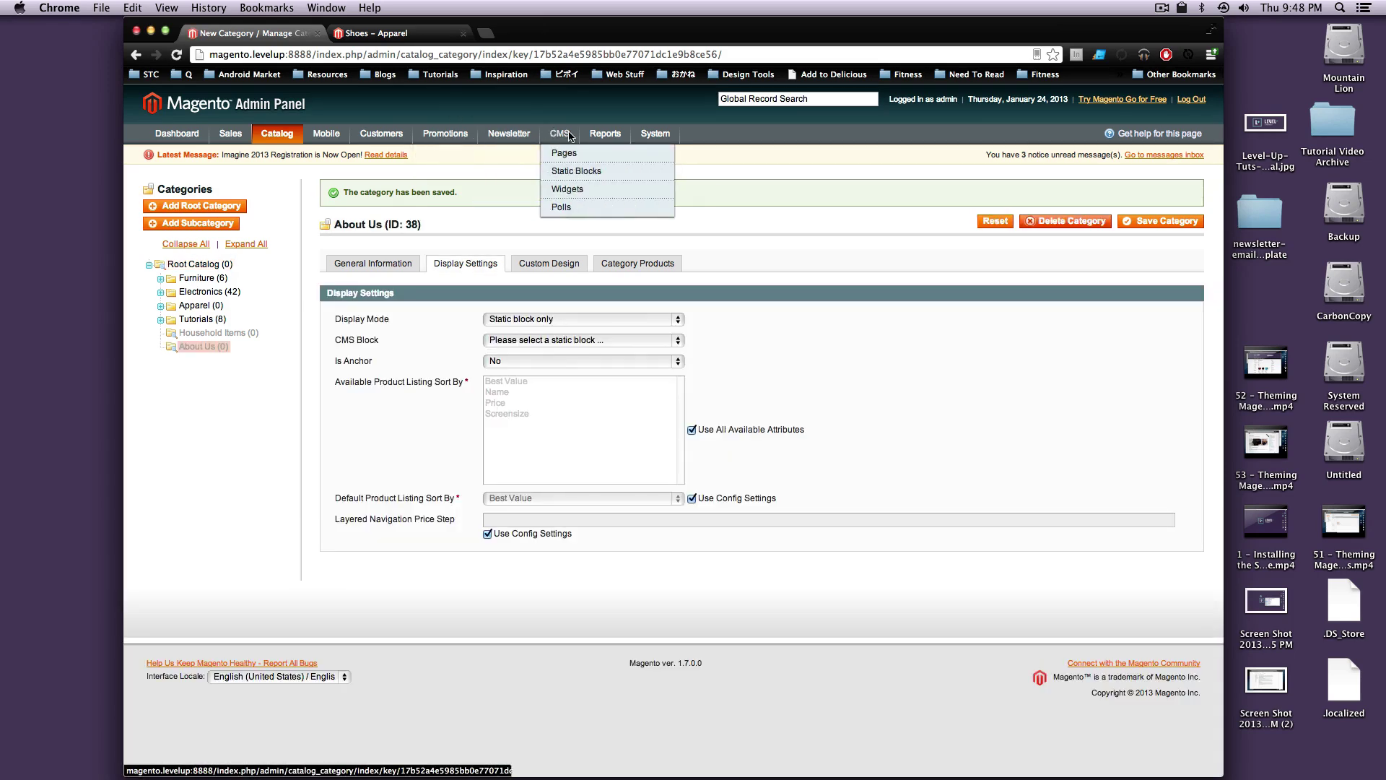
right_click(599, 175)
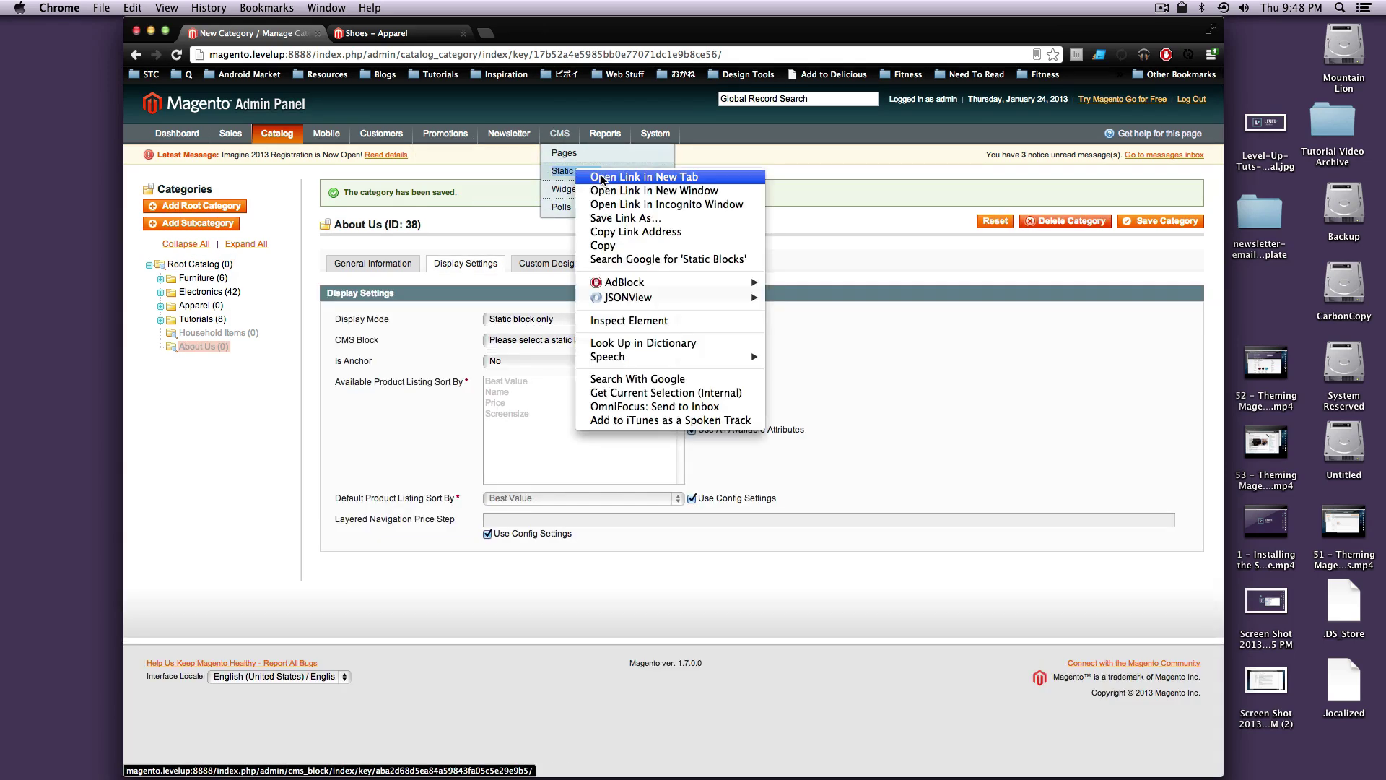
left_click(617, 181)
left_click(400, 35)
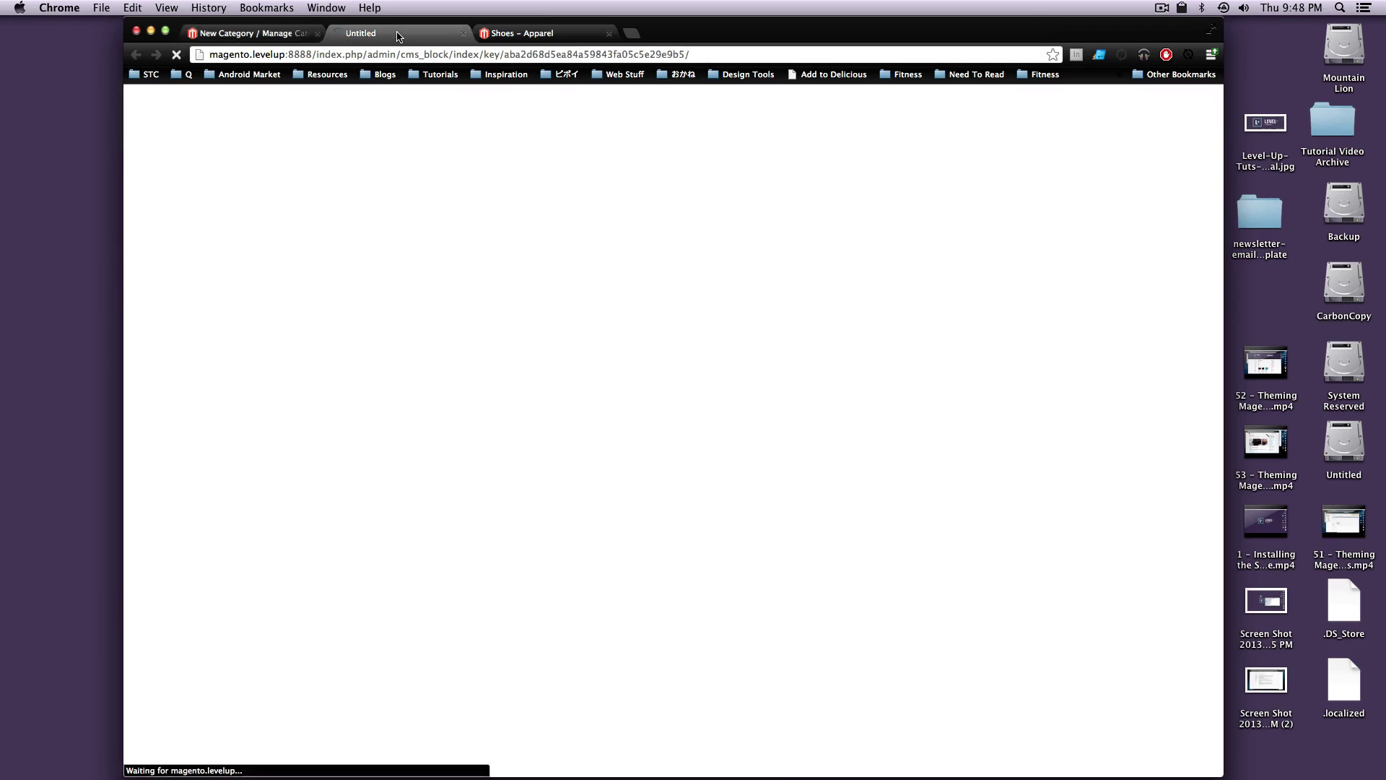
left_click(1162, 185)
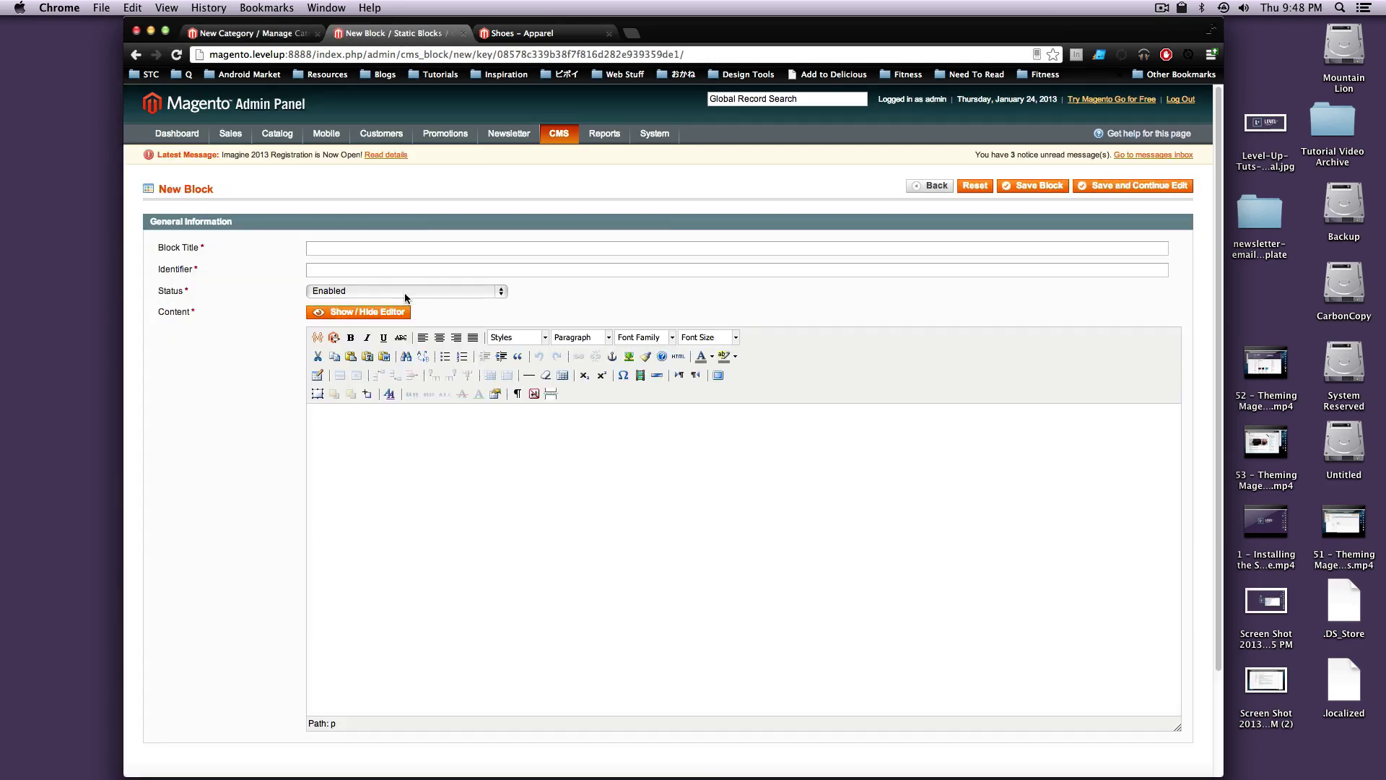
Enter the block title 'About Us' and the content 'Hi' and 'This is Level' on two lines
type("Ab")
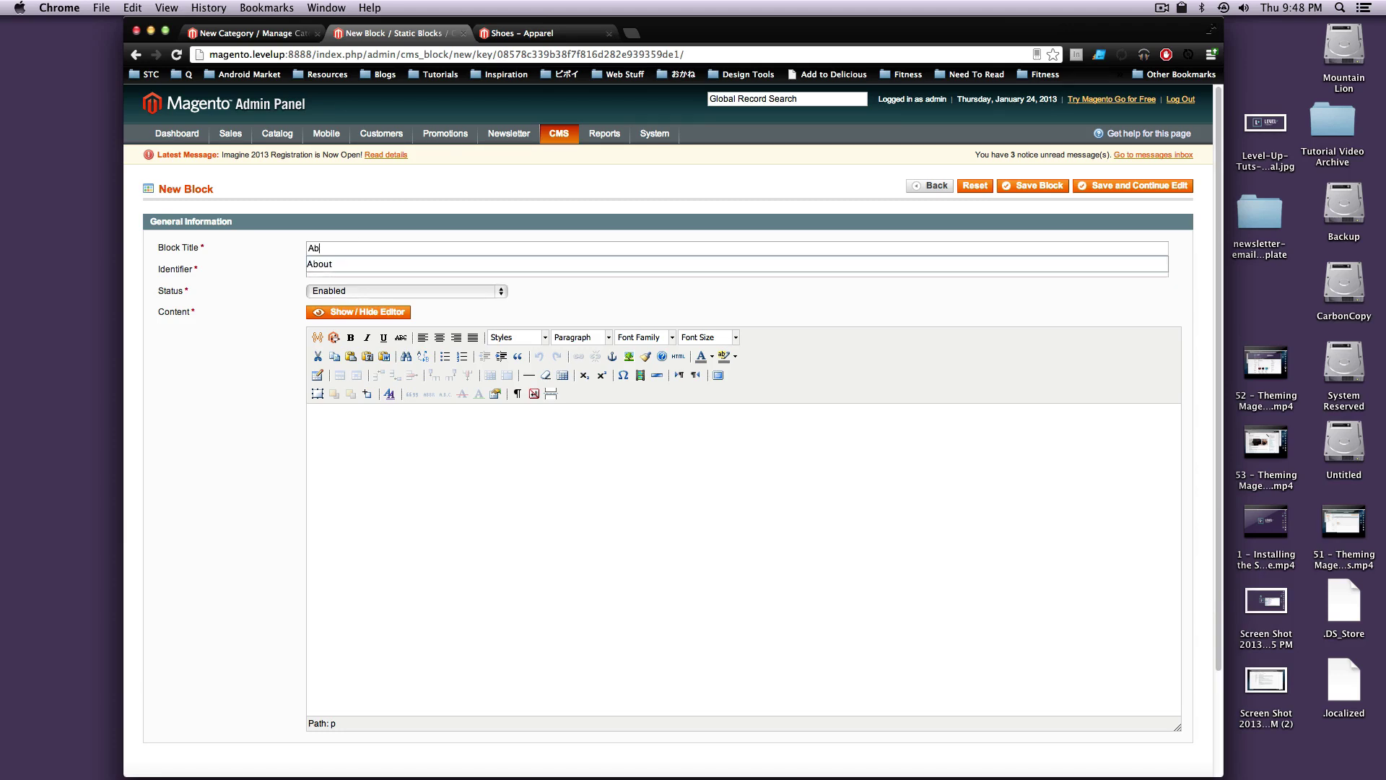
type("ou Tt Us")
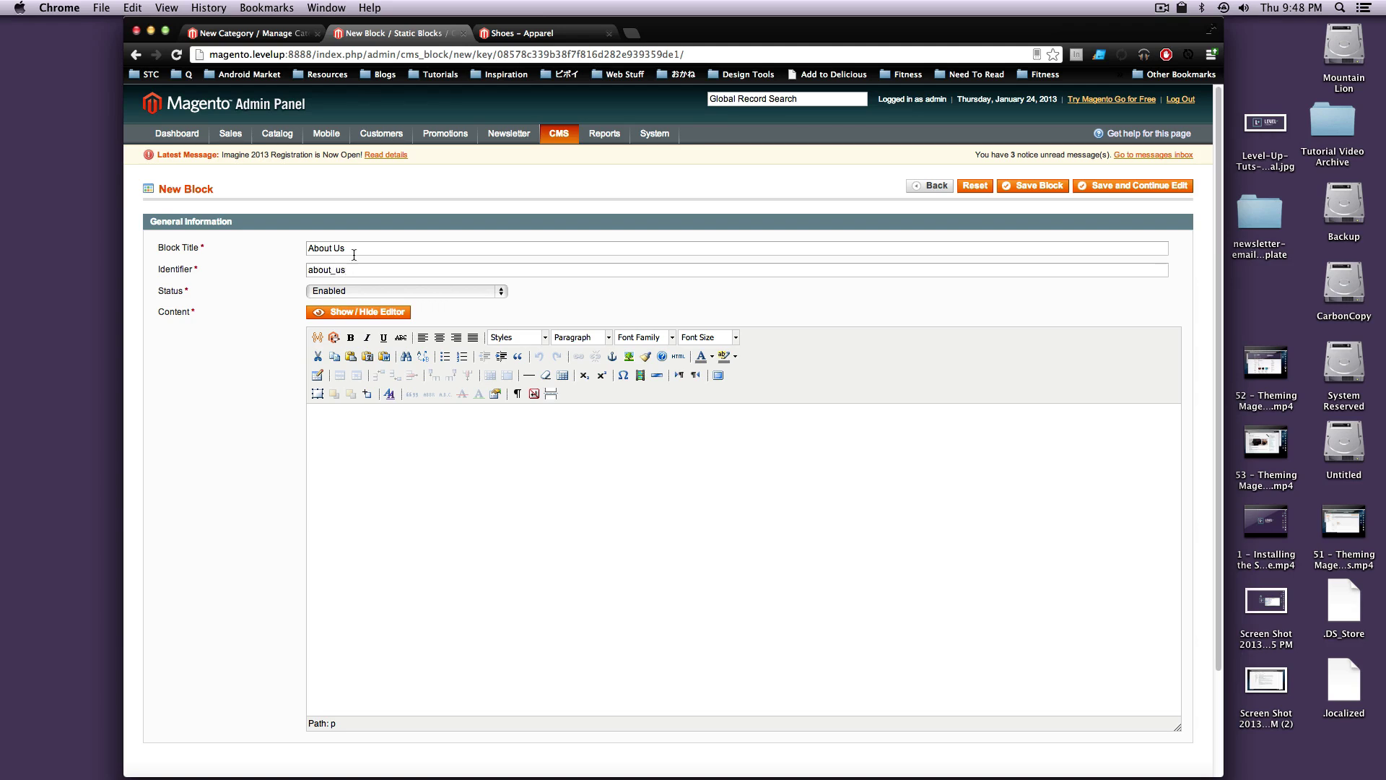
left_click(539, 418)
type("Hi")
key("Return")
type("This is Level Up Tuts")
Save the About Us static block and reload the About Us category page
left_click(1034, 185)
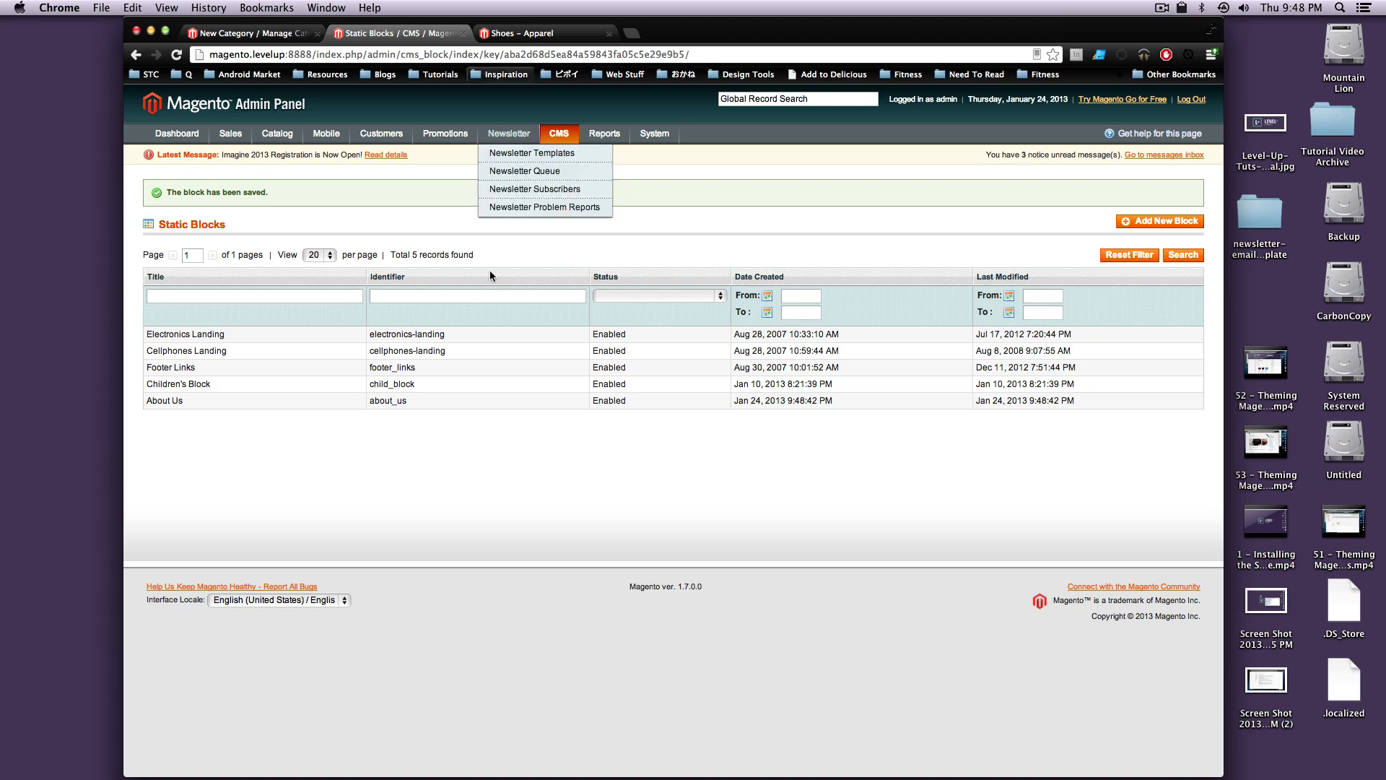
left_click(278, 31)
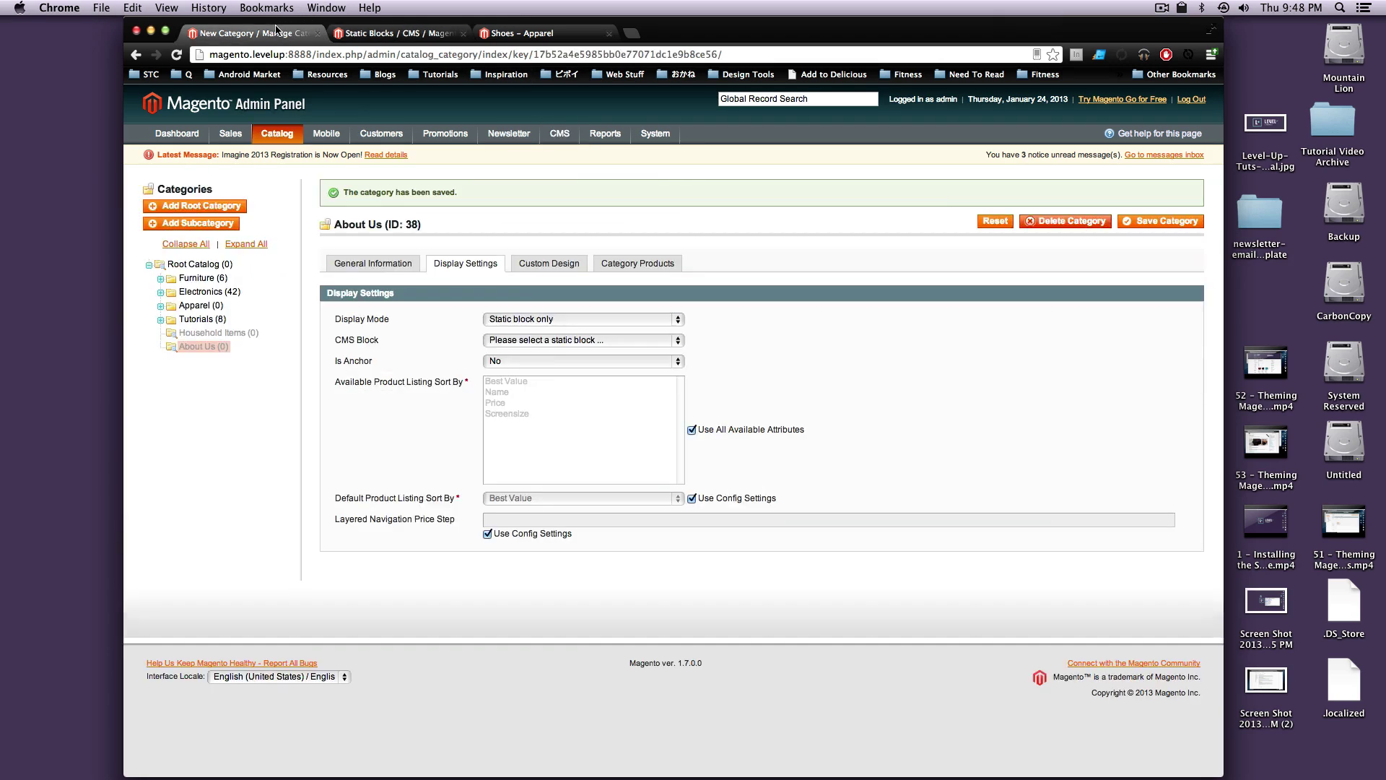
left_click(176, 55)
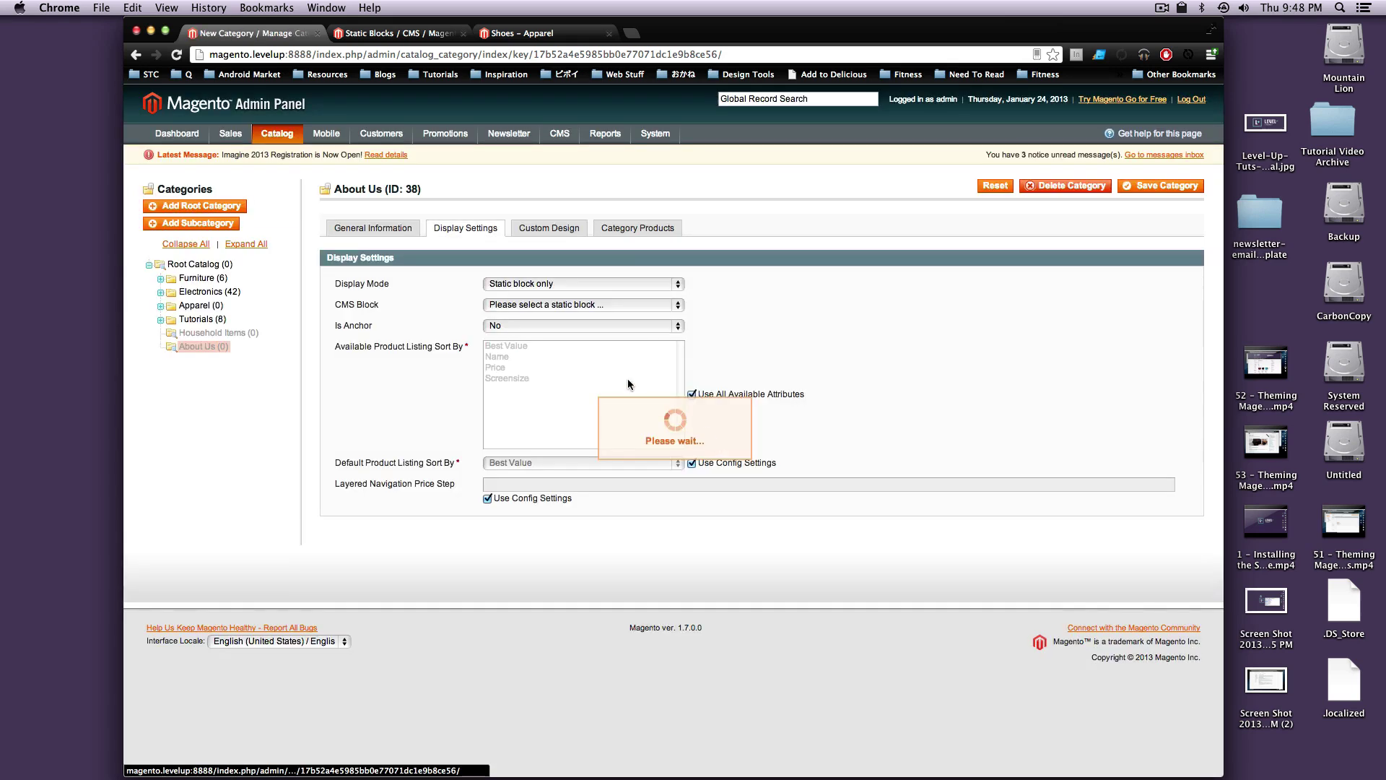
Assign the About Us CMS block with 'Static block only' display mode and try saving
left_click(608, 310)
left_click(595, 365)
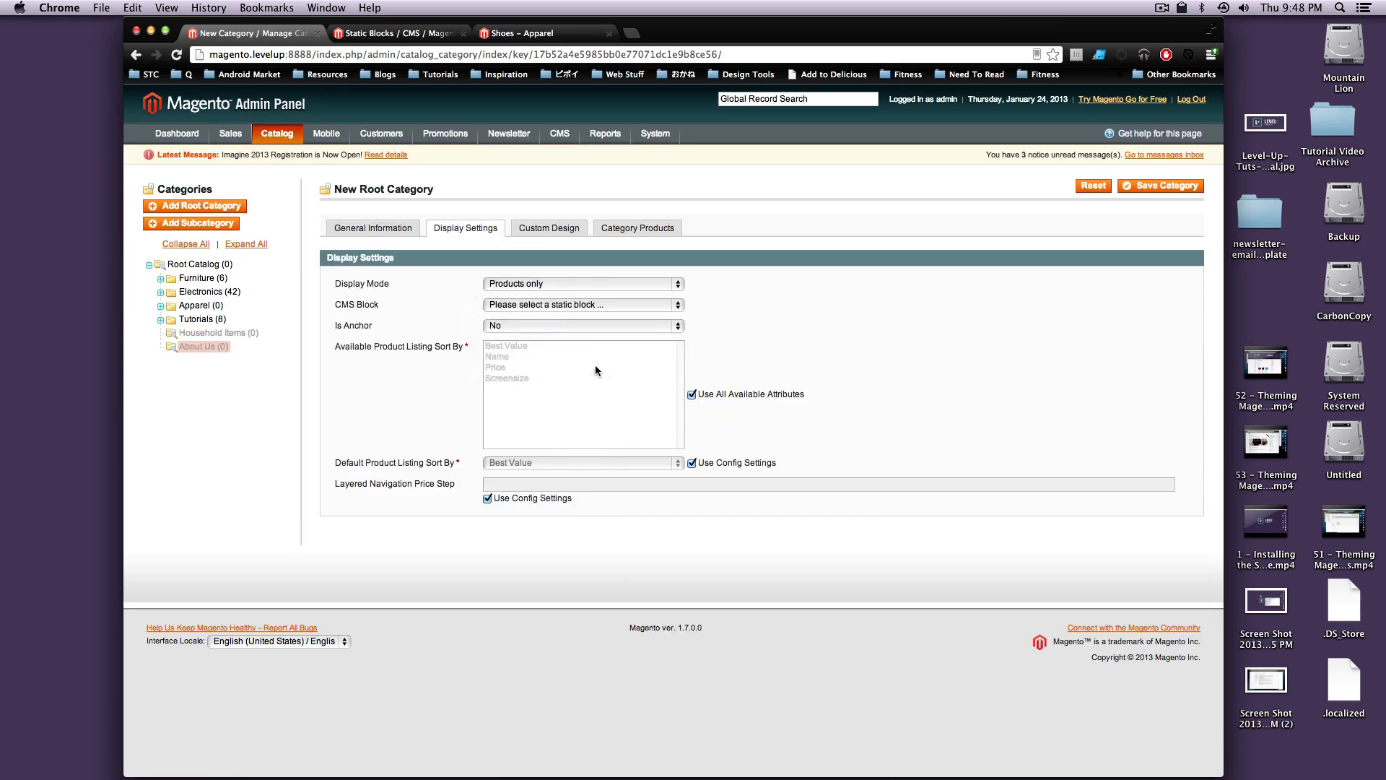
left_click(609, 305)
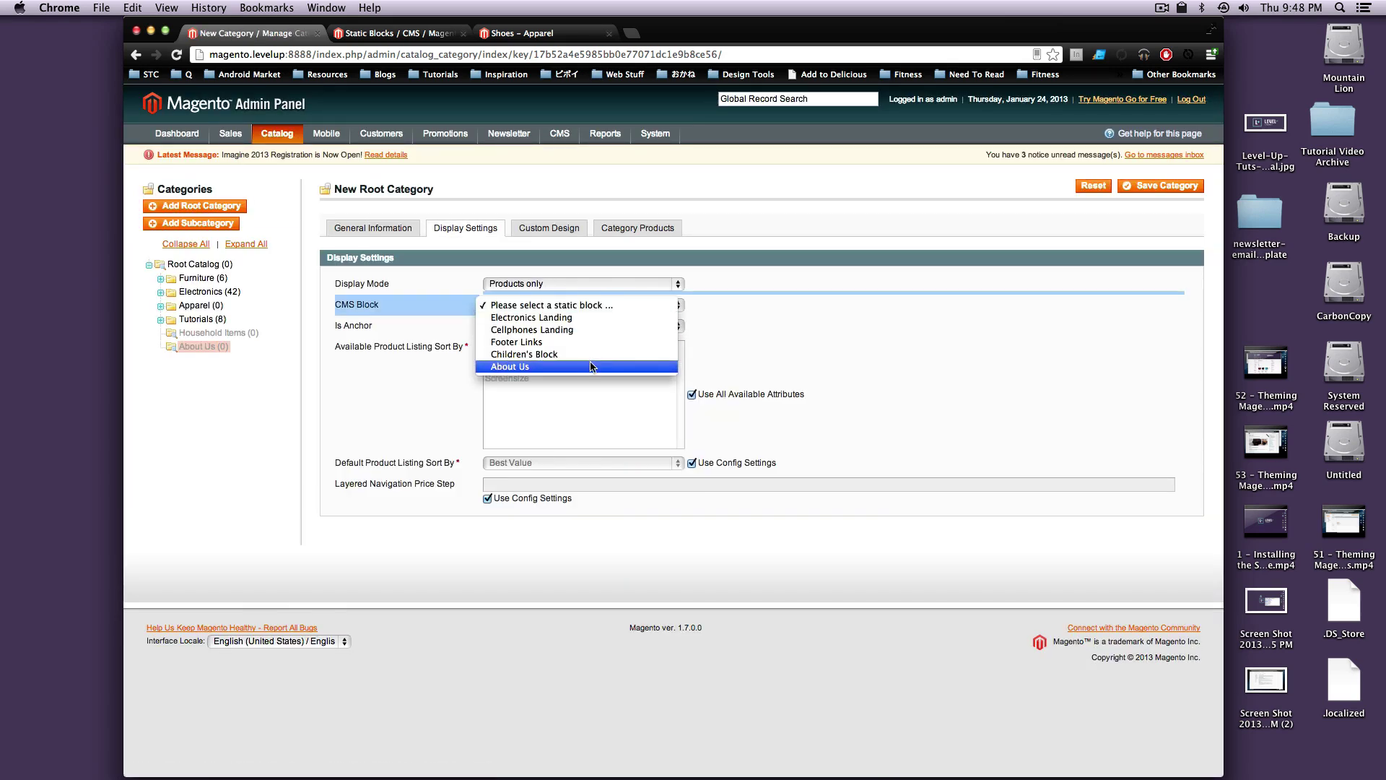
left_click(563, 363)
left_click(592, 288)
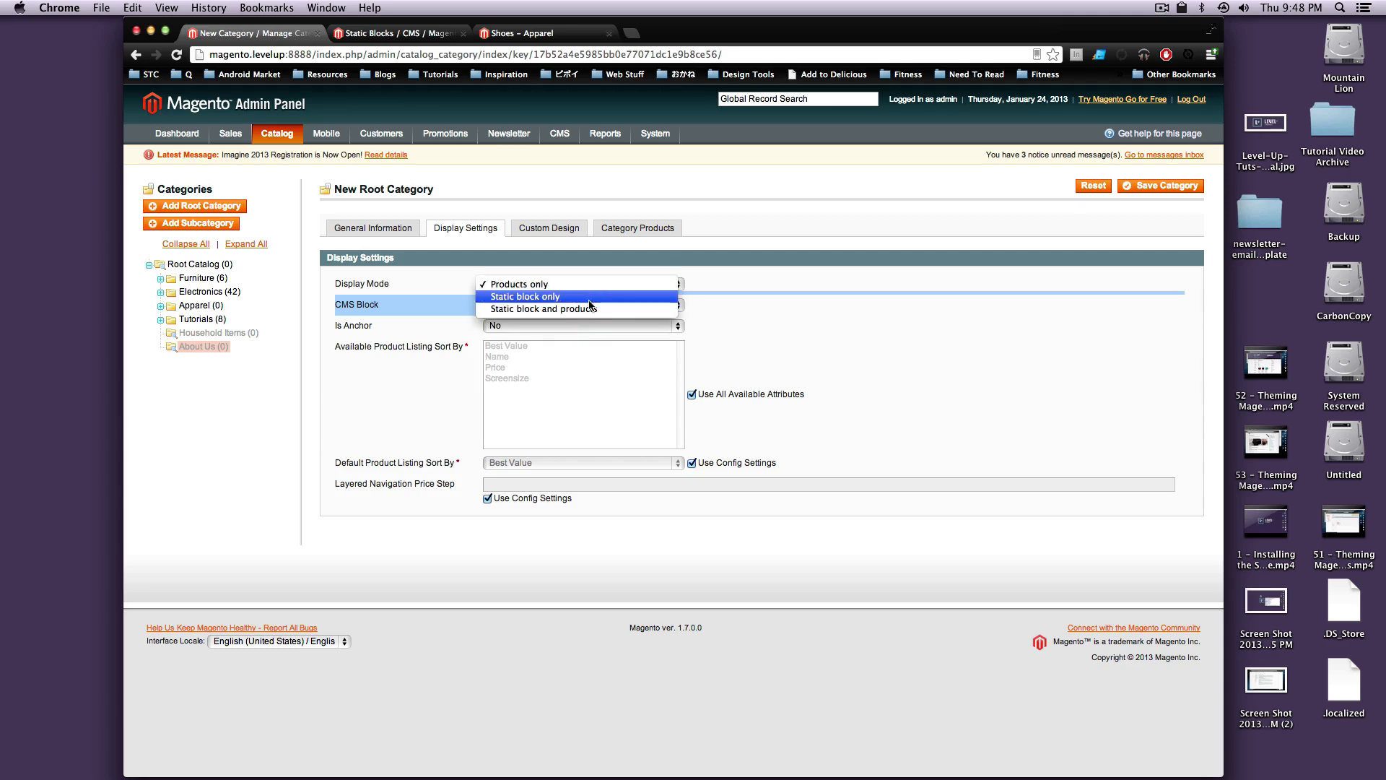
left_click(587, 298)
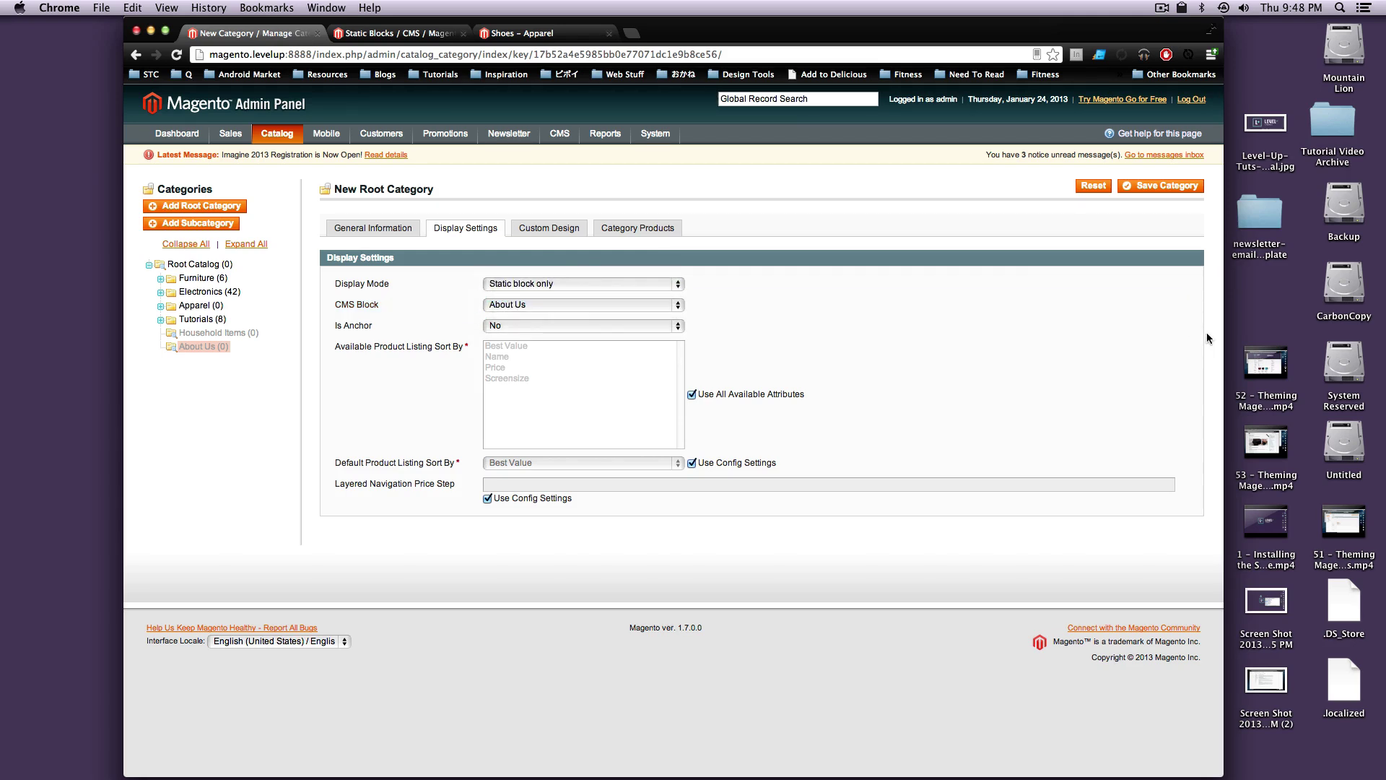
left_click(1140, 186)
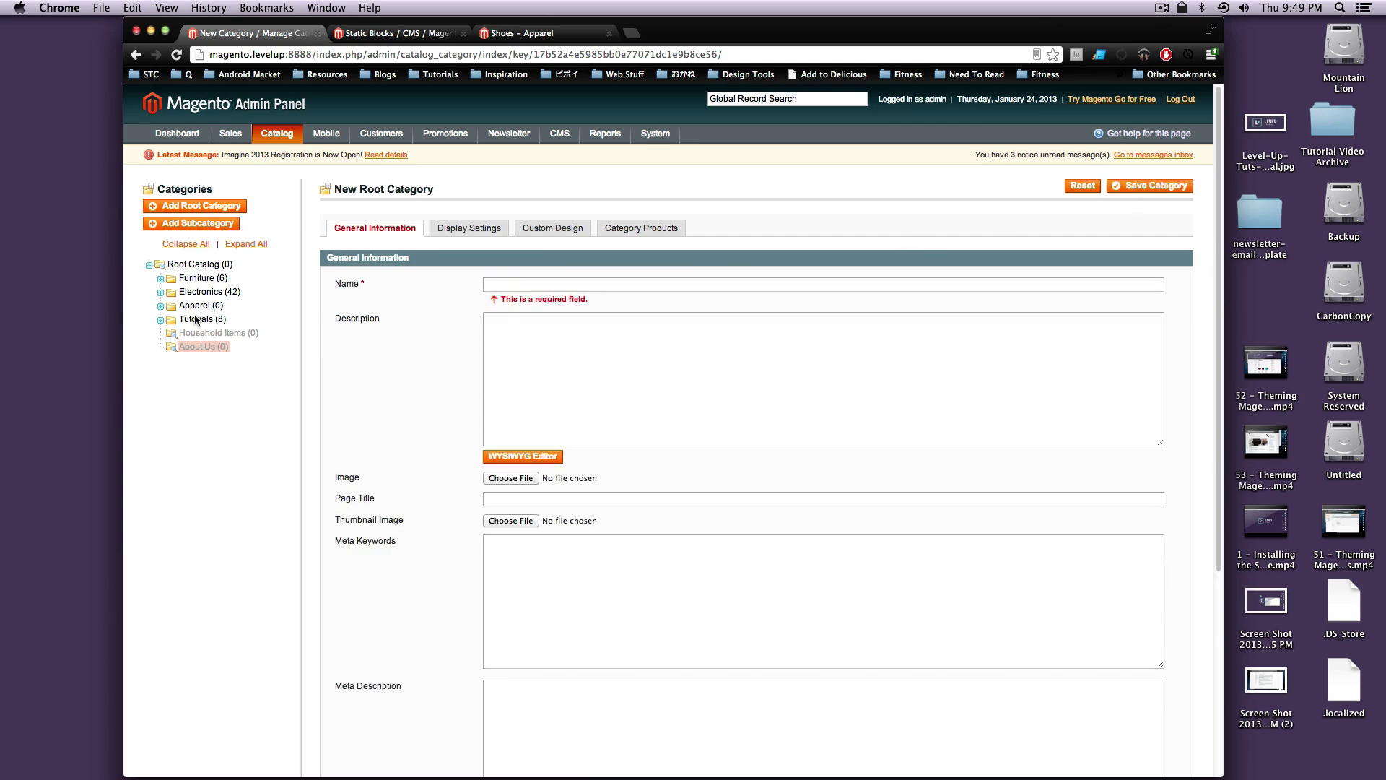
Reopen About Us, set Is Active to Yes, select the About Us block, and save
left_click(194, 348)
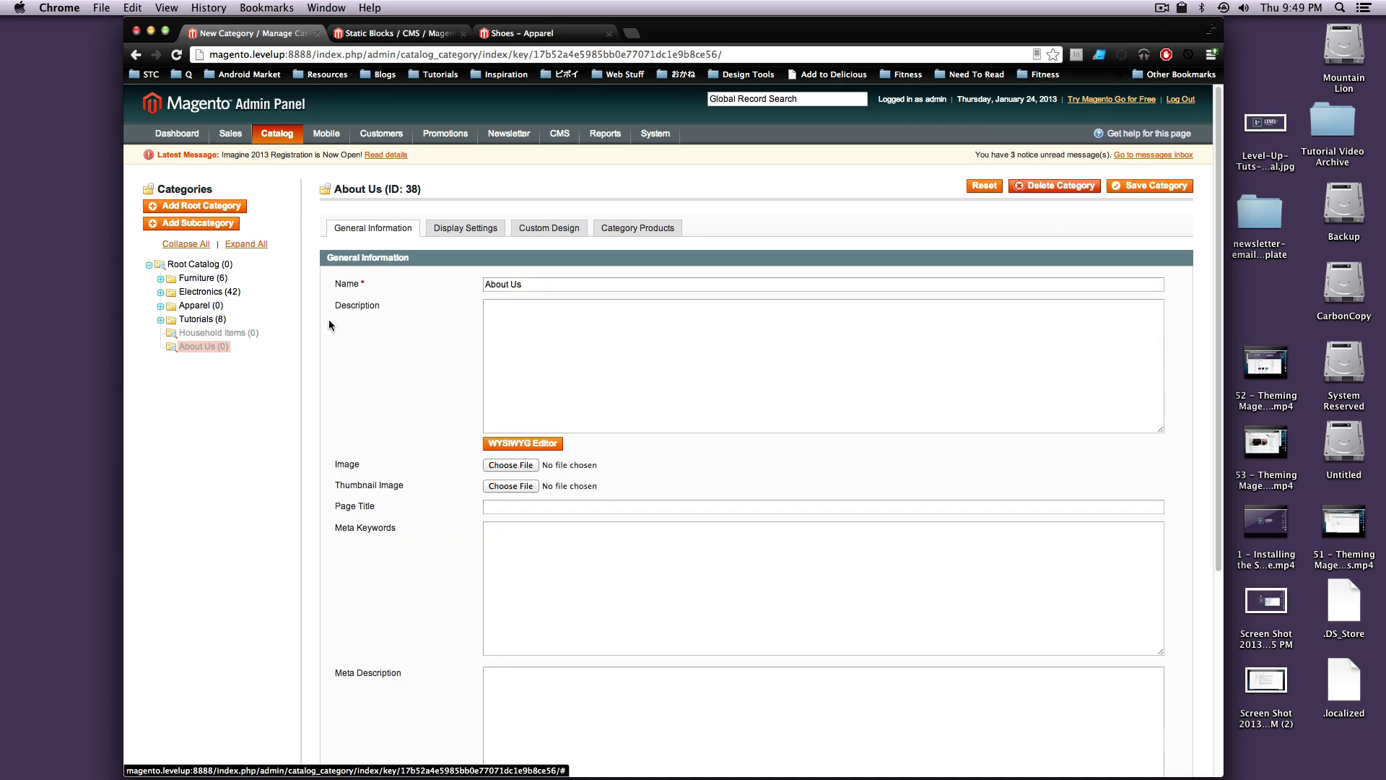
scroll(455, 364, "down", 5)
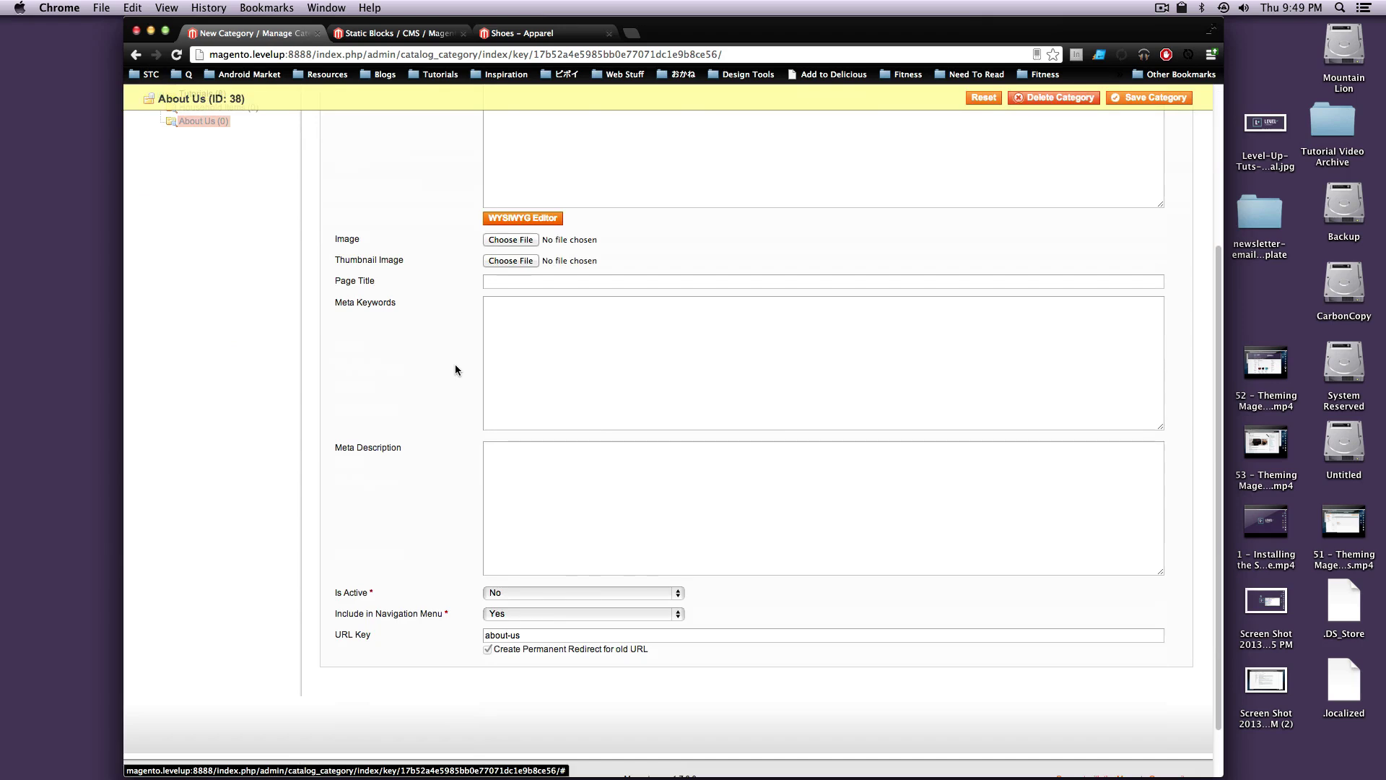
left_click(547, 594)
left_click(546, 581)
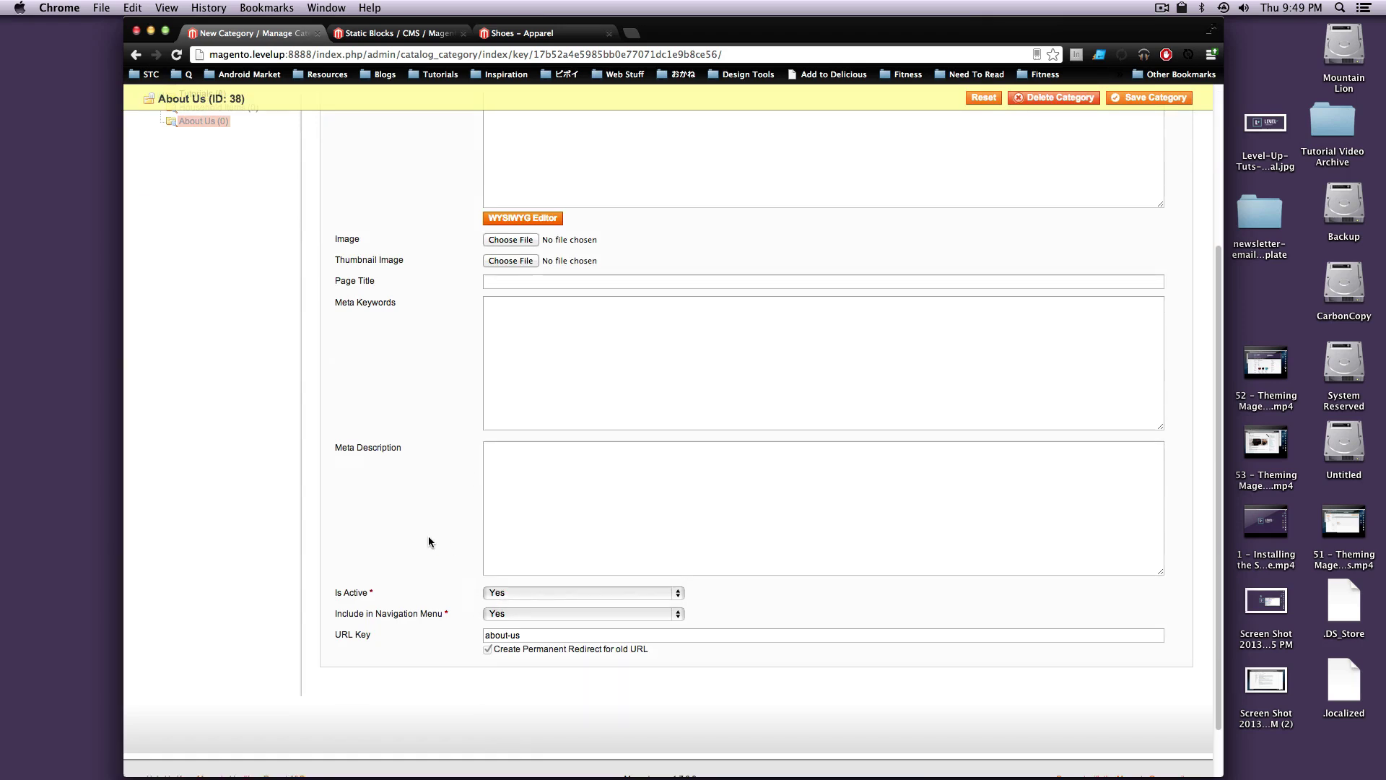
scroll(527, 266, "up", 5)
left_click(464, 228)
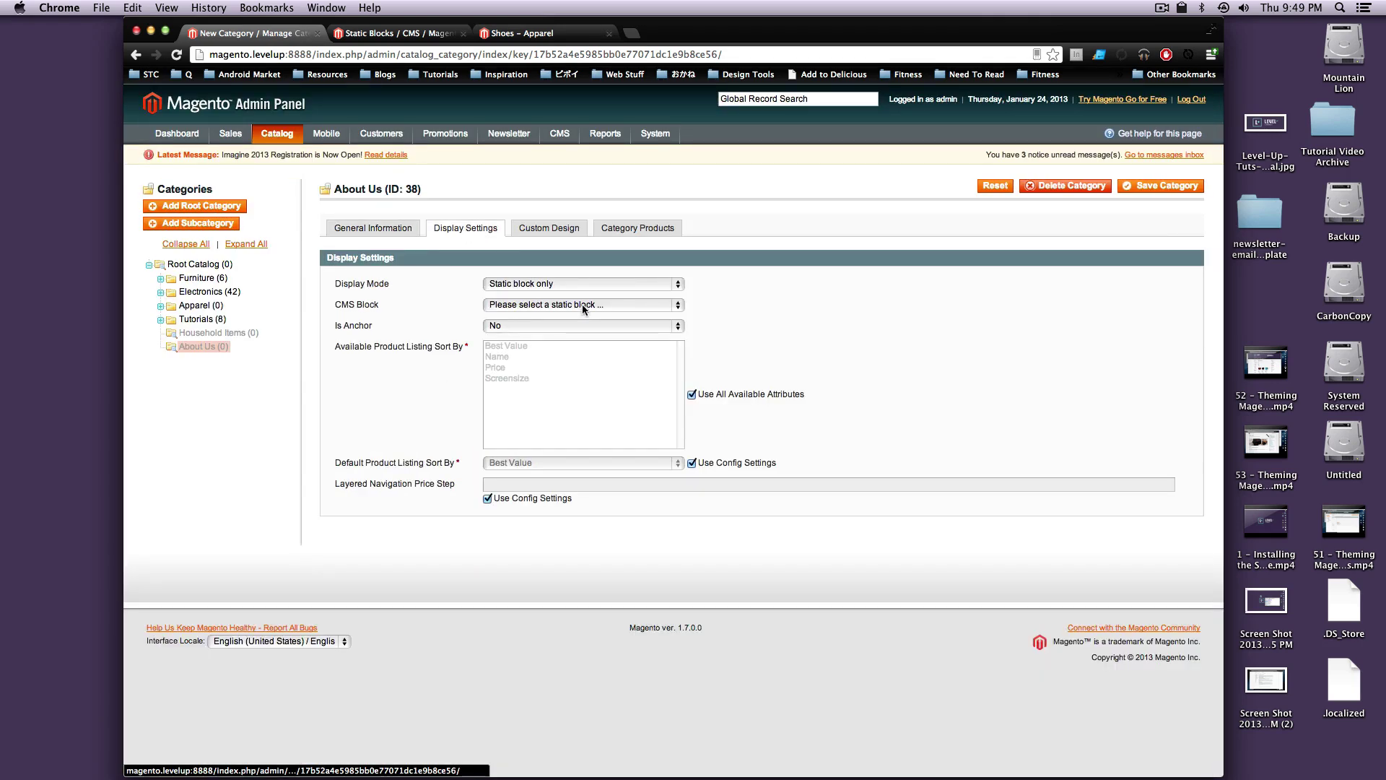
left_click(582, 304)
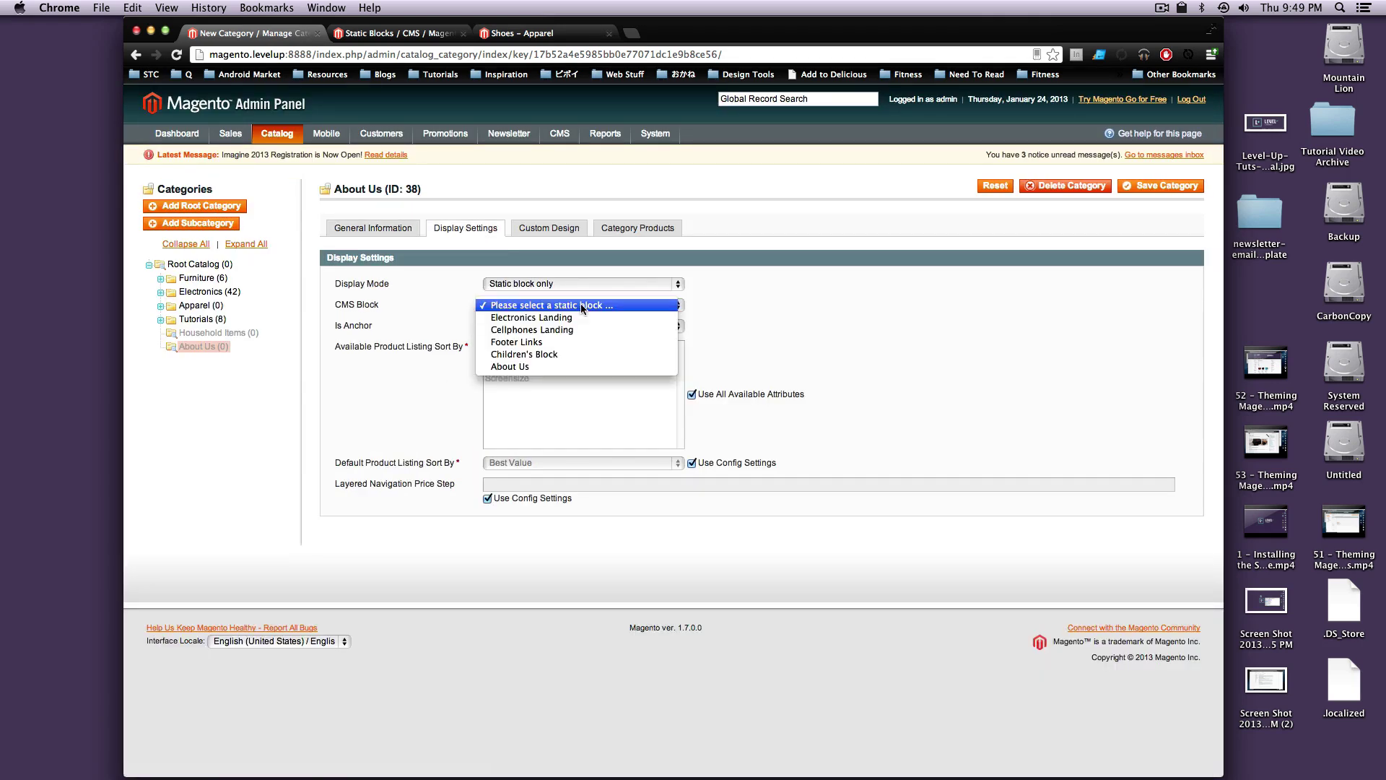
left_click(591, 366)
left_click(1194, 186)
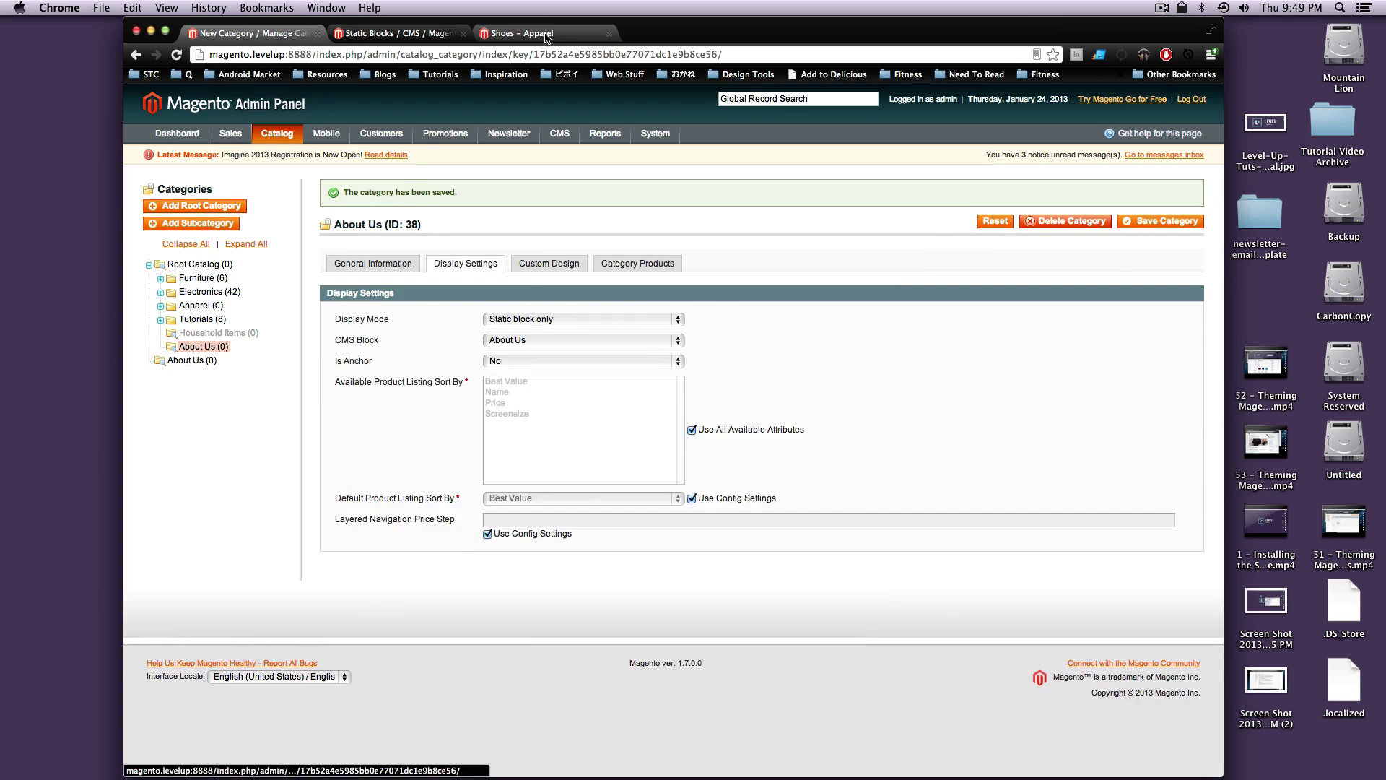
Reload the storefront and follow the new About Us link in the top navigation
left_click(549, 35)
key("super+r")
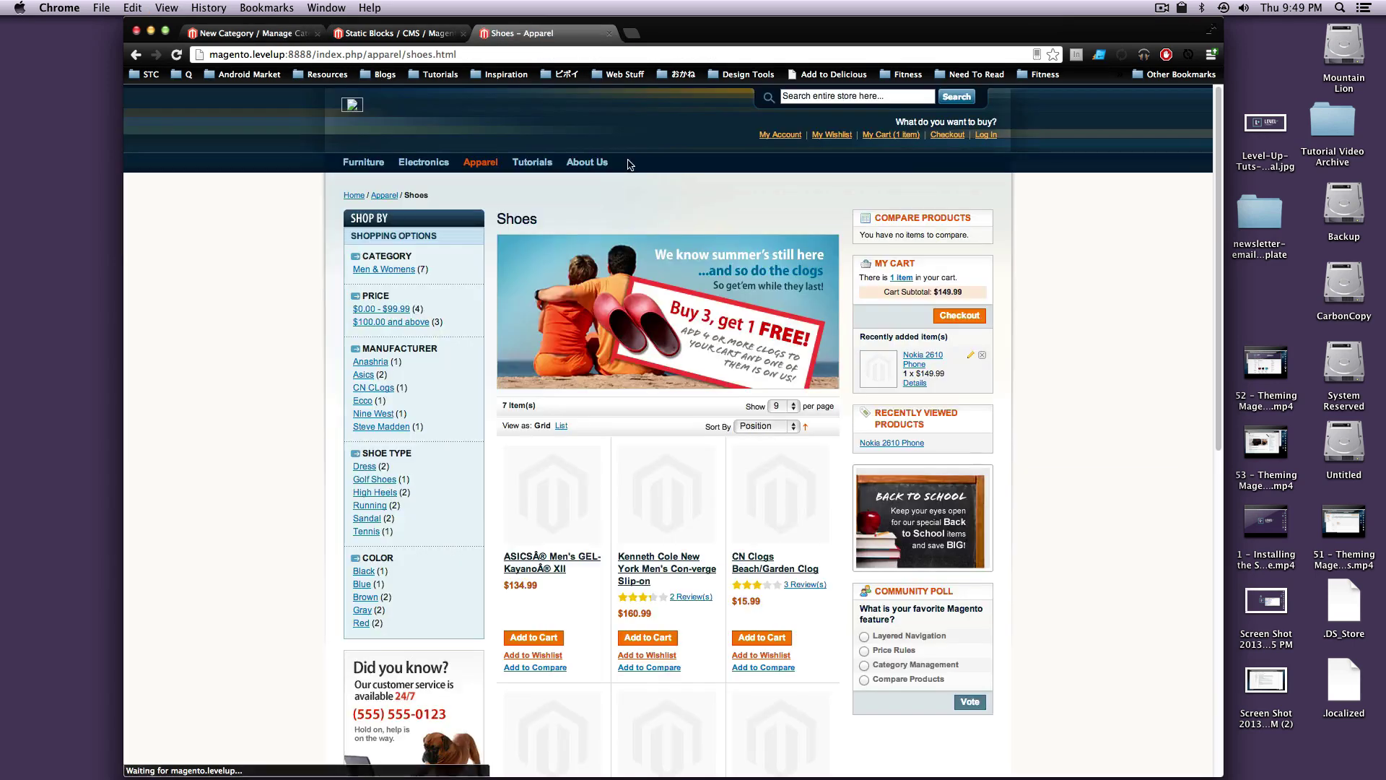
left_click(592, 163)
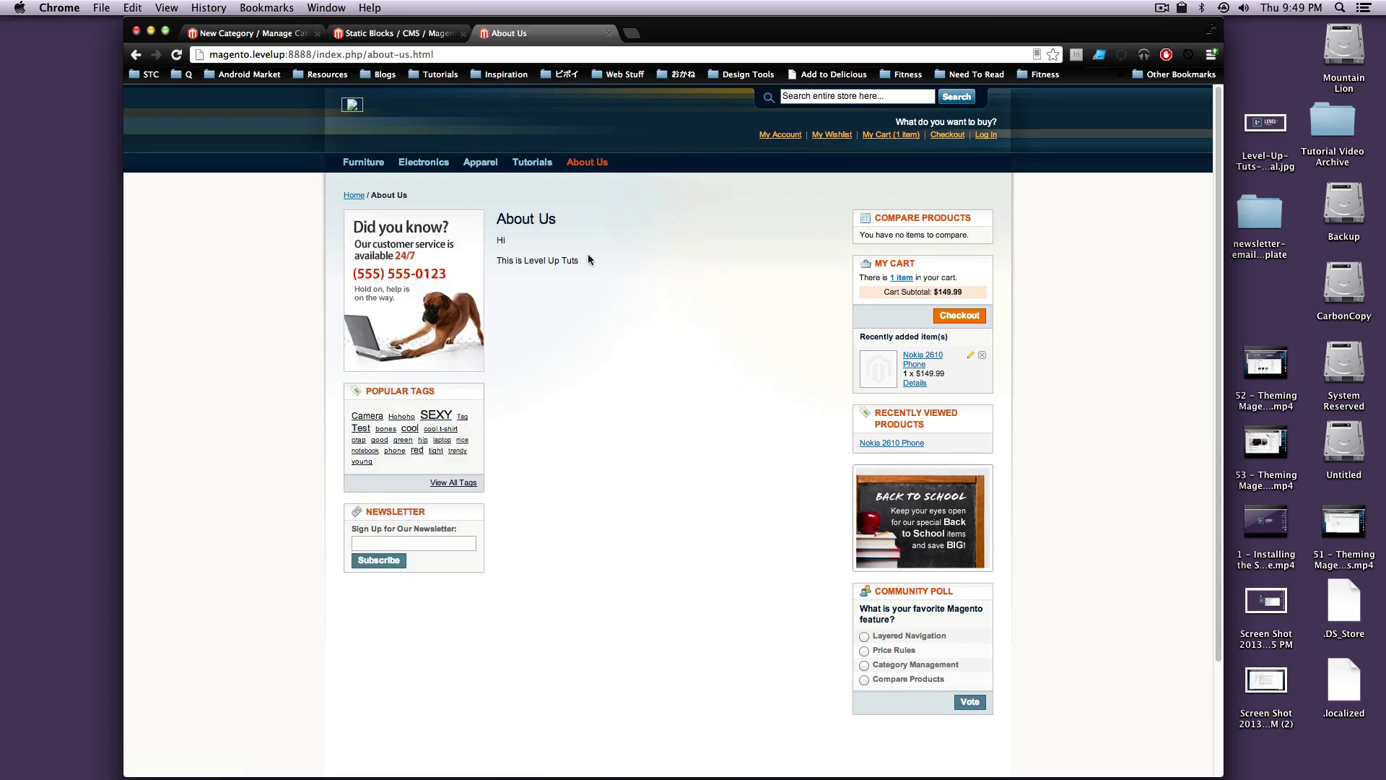
Inspect the About Us page's 'Hi / This is Level Up Tuts' content by highlighting it
left_click_drag(584, 261, 493, 210)
left_click(521, 236)
left_click_drag(605, 309, 791, 195)
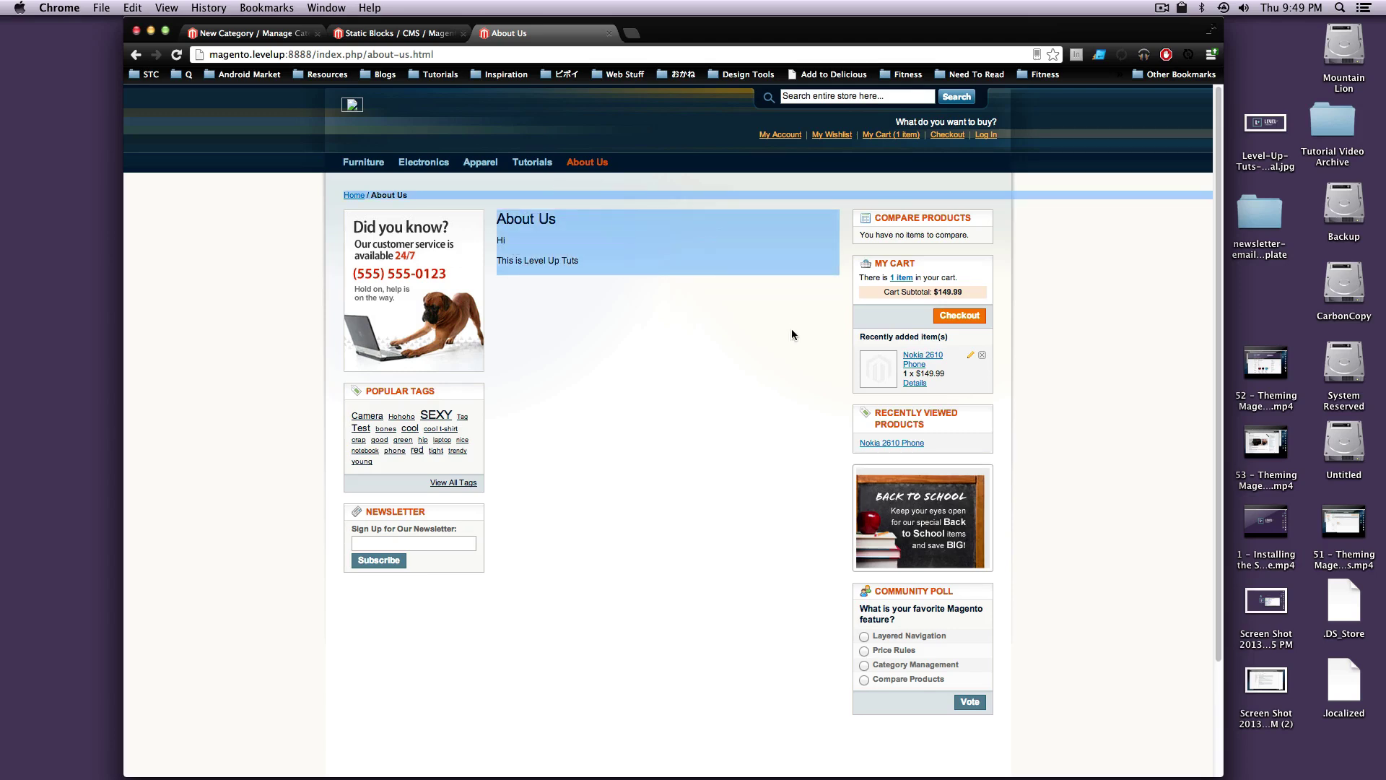
left_click_drag(791, 333, 790, 353)
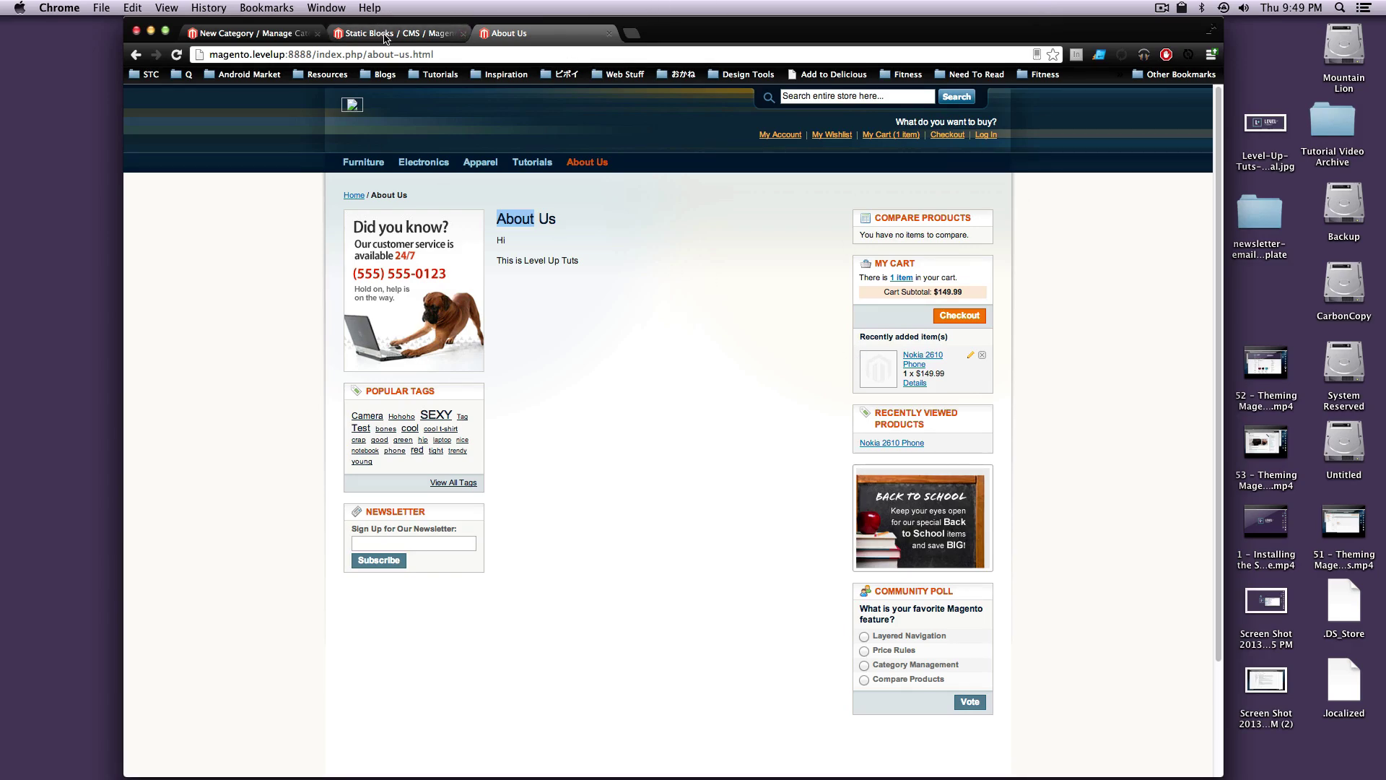
Set the About Us category's Custom Design Page Layout to '1 column' and save it
left_click(385, 36)
left_click(252, 34)
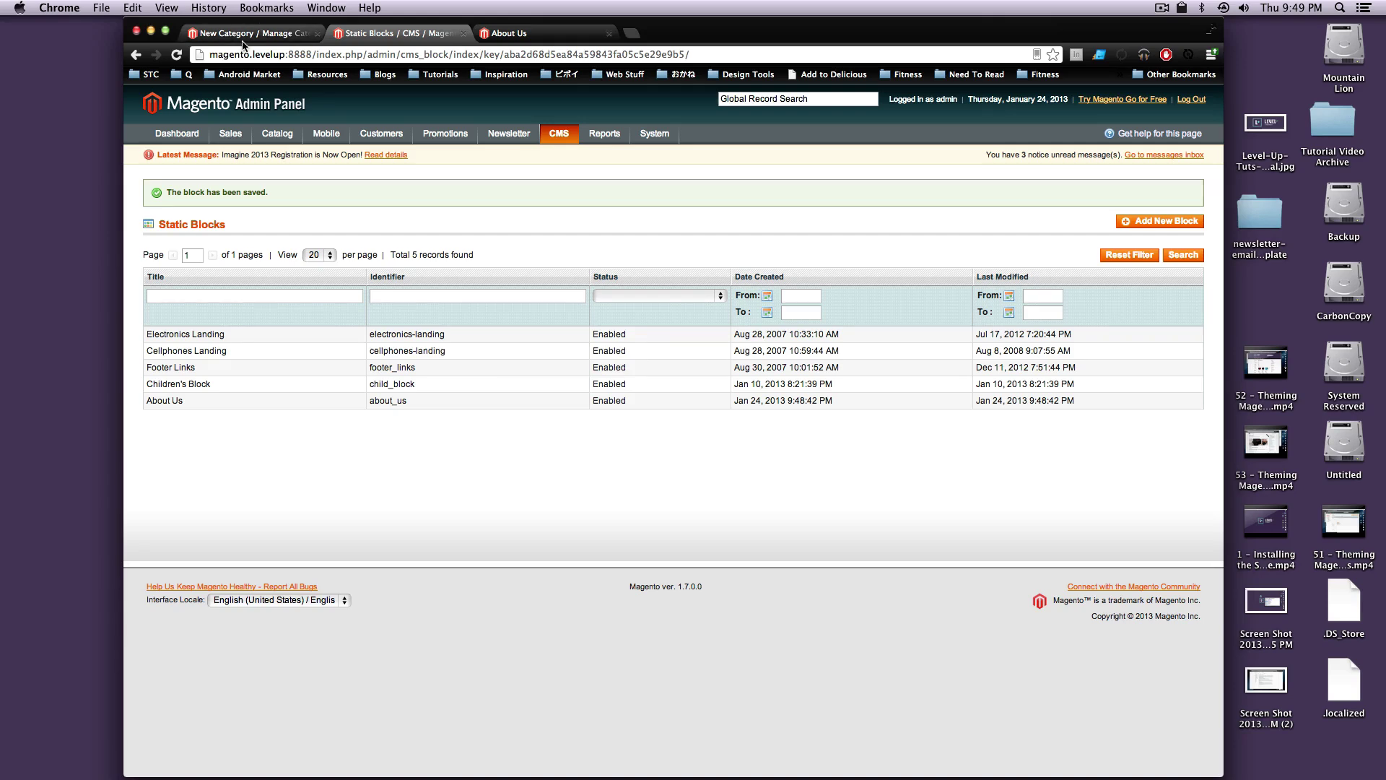
left_click(543, 265)
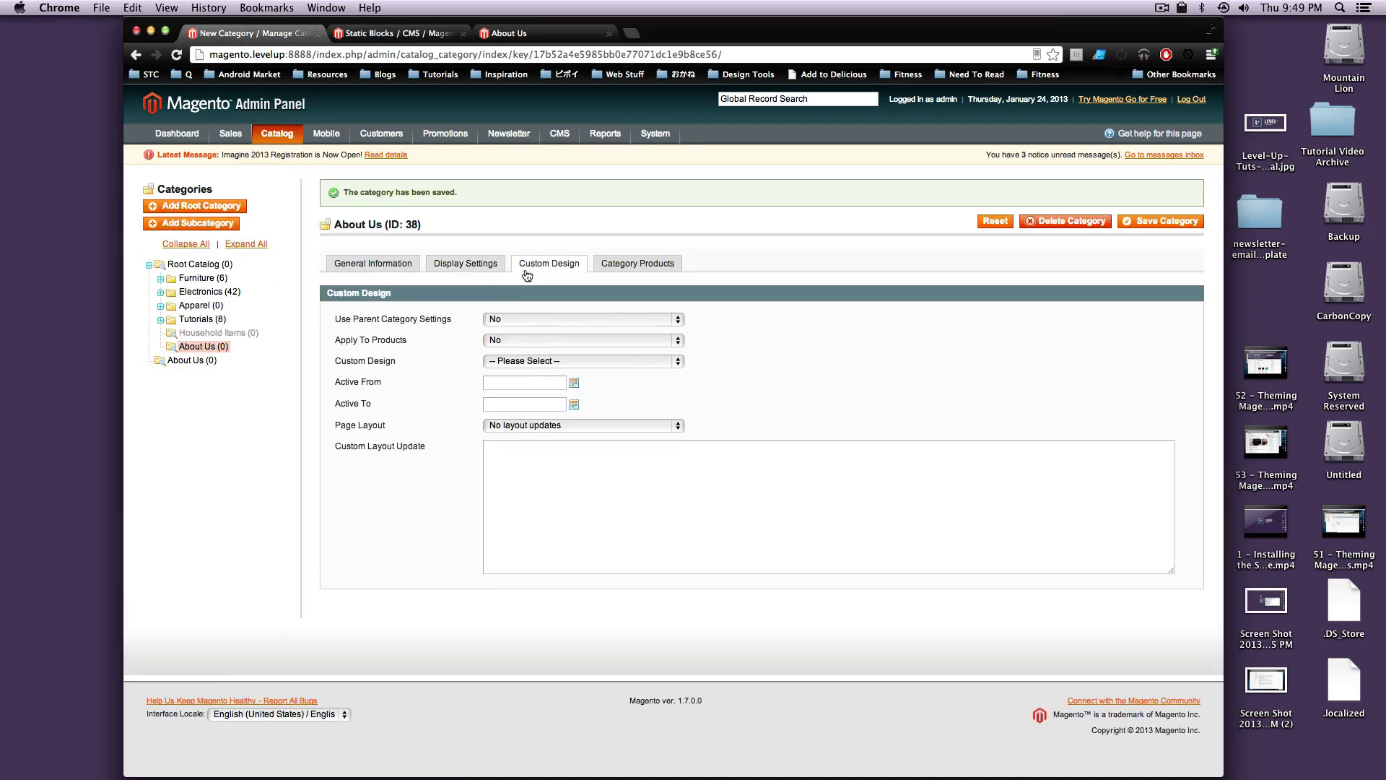
left_click(542, 361)
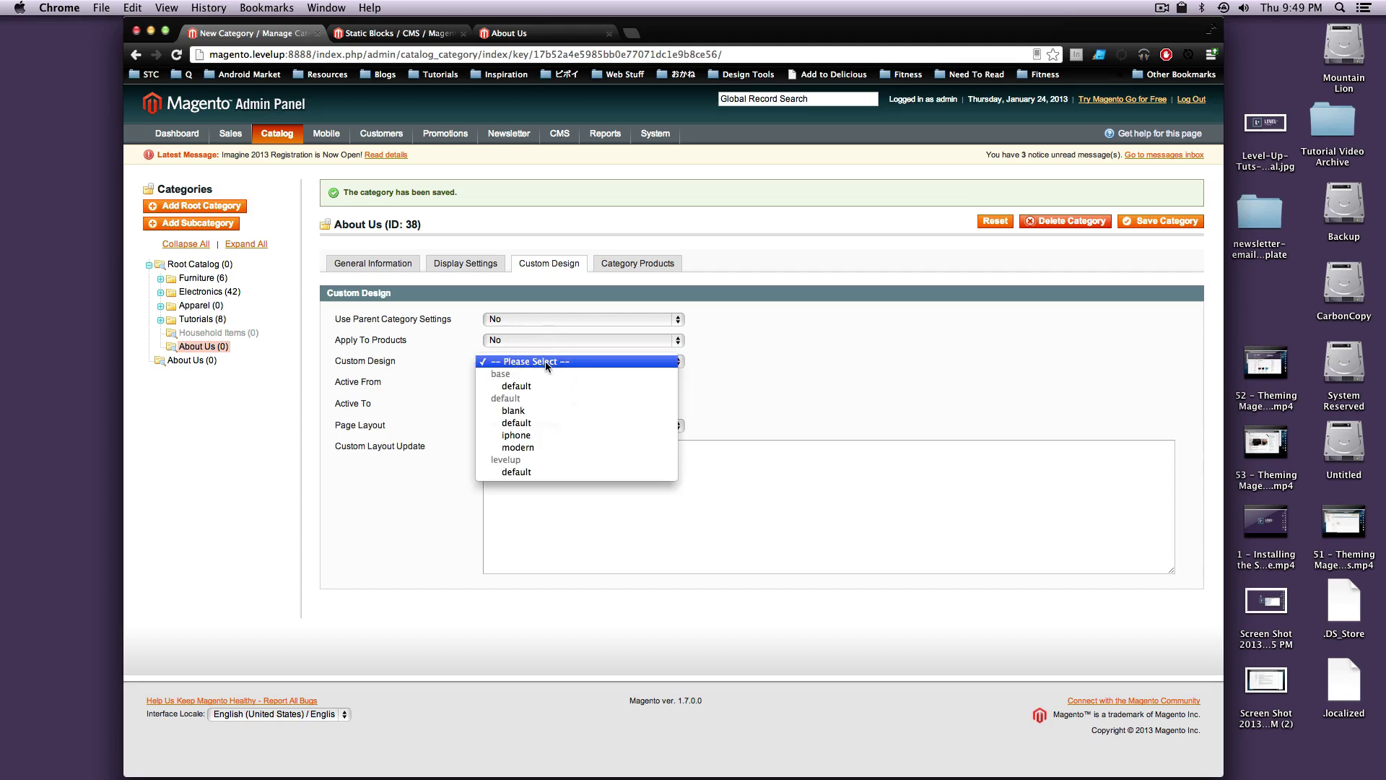
left_click(708, 380)
left_click(657, 423)
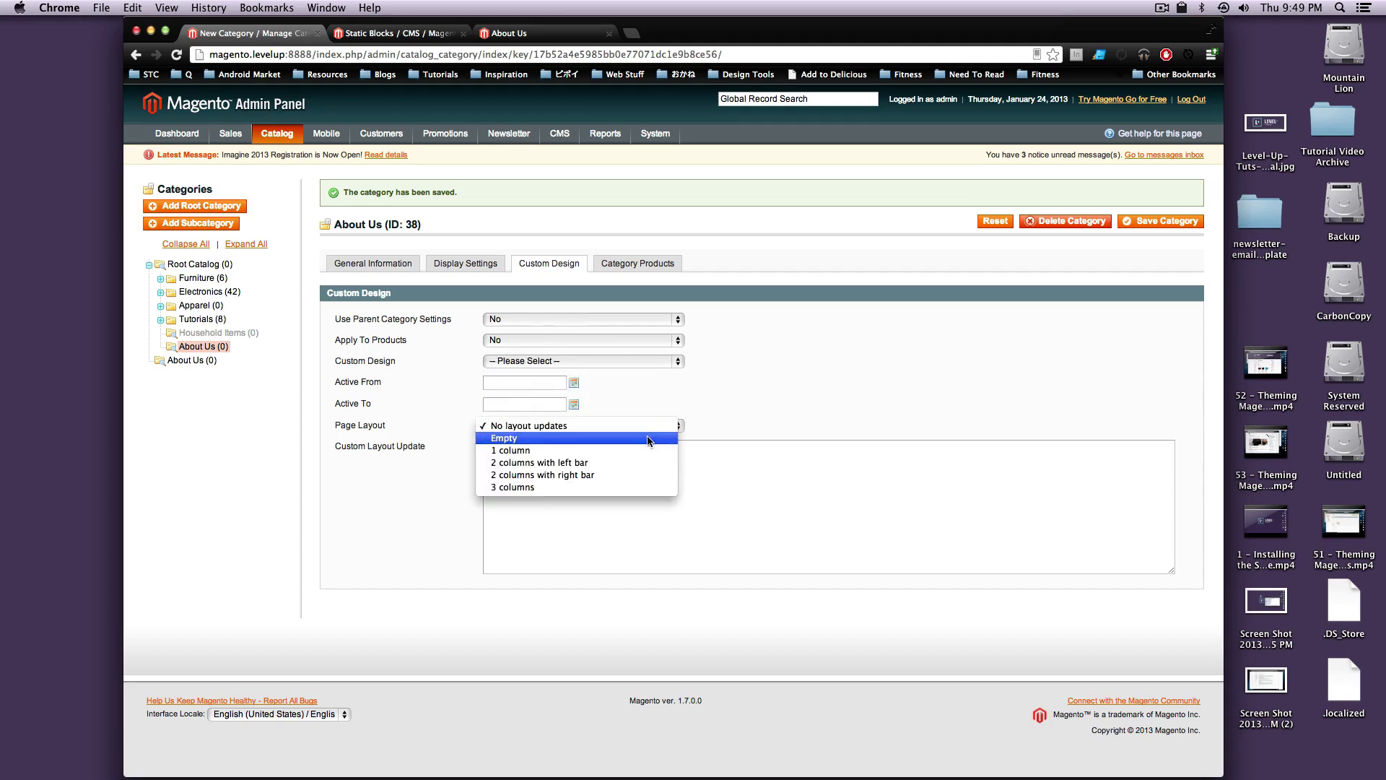
left_click(647, 453)
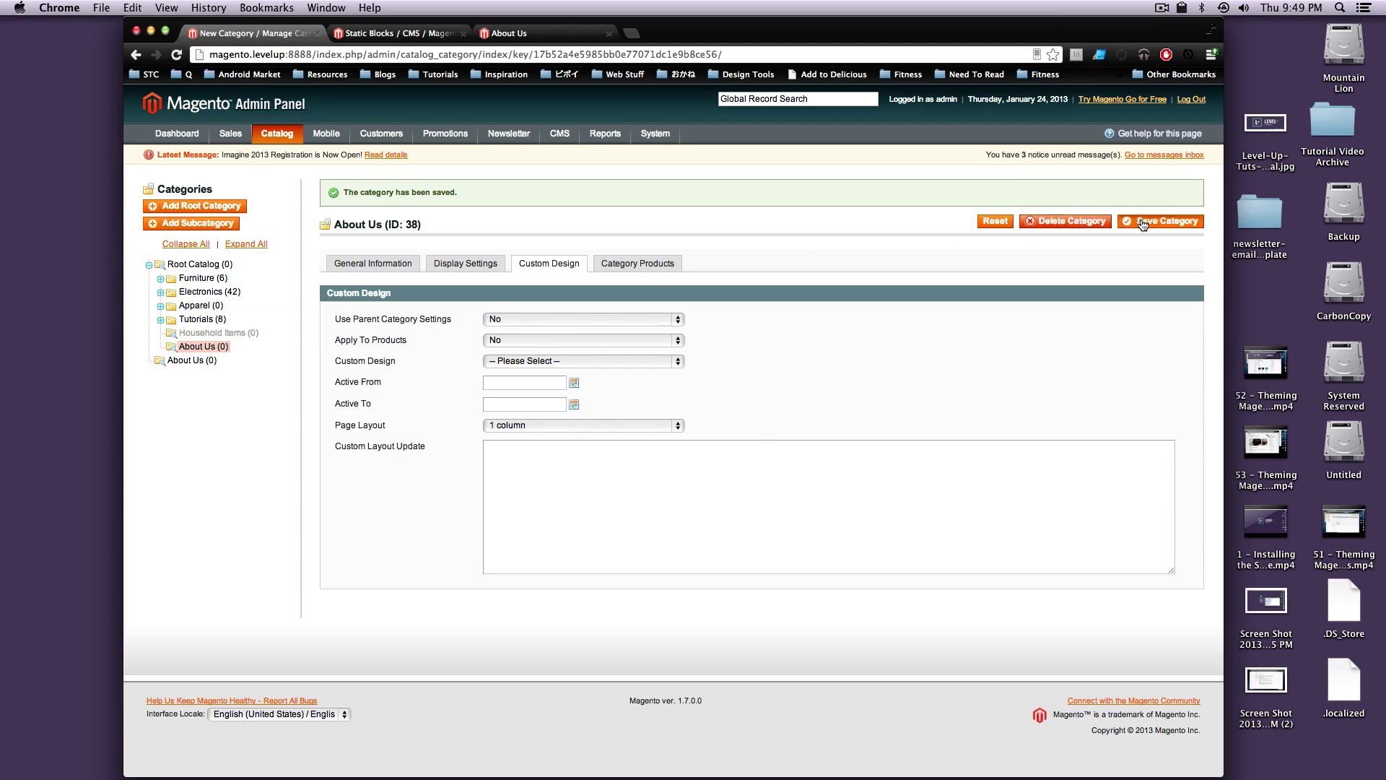
left_click(1143, 223)
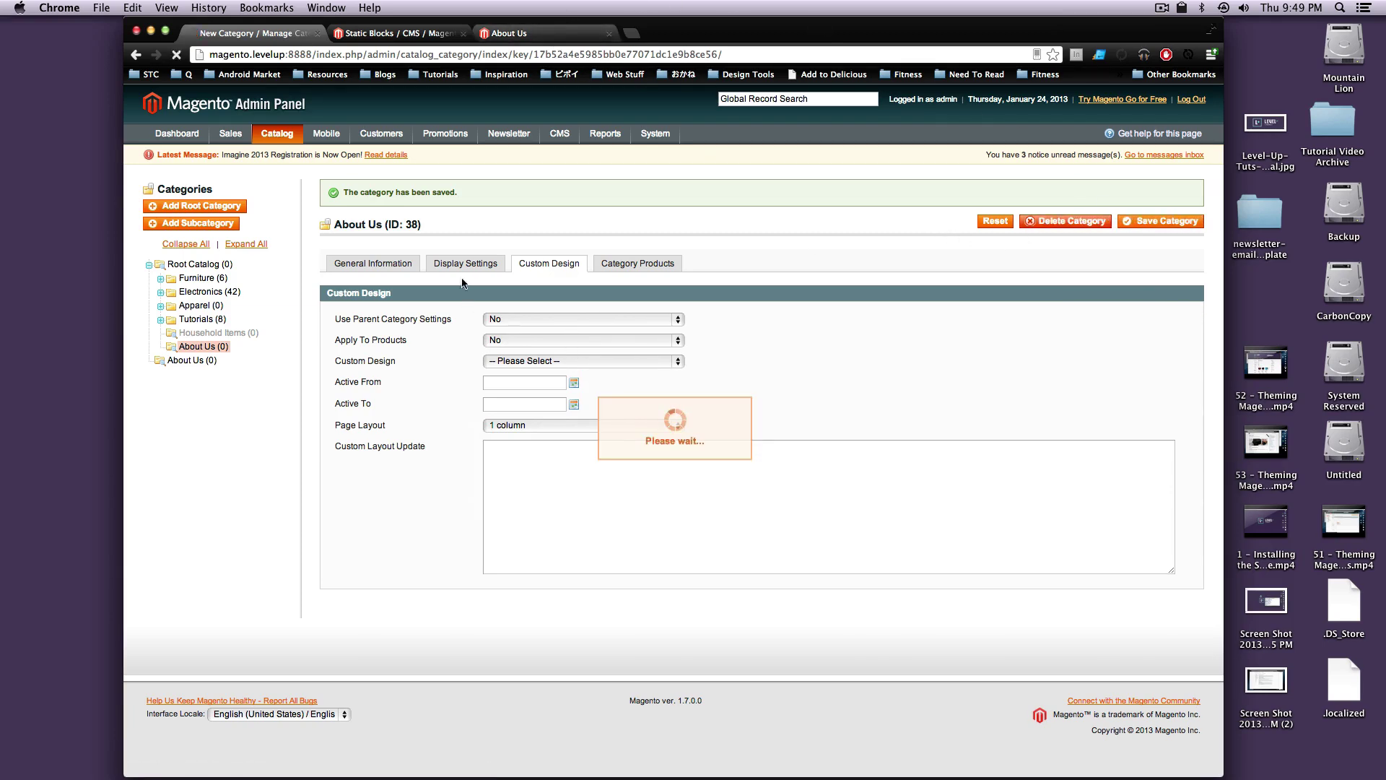
Reload the storefront About Us page to apply the 1 column layout
left_click(537, 32)
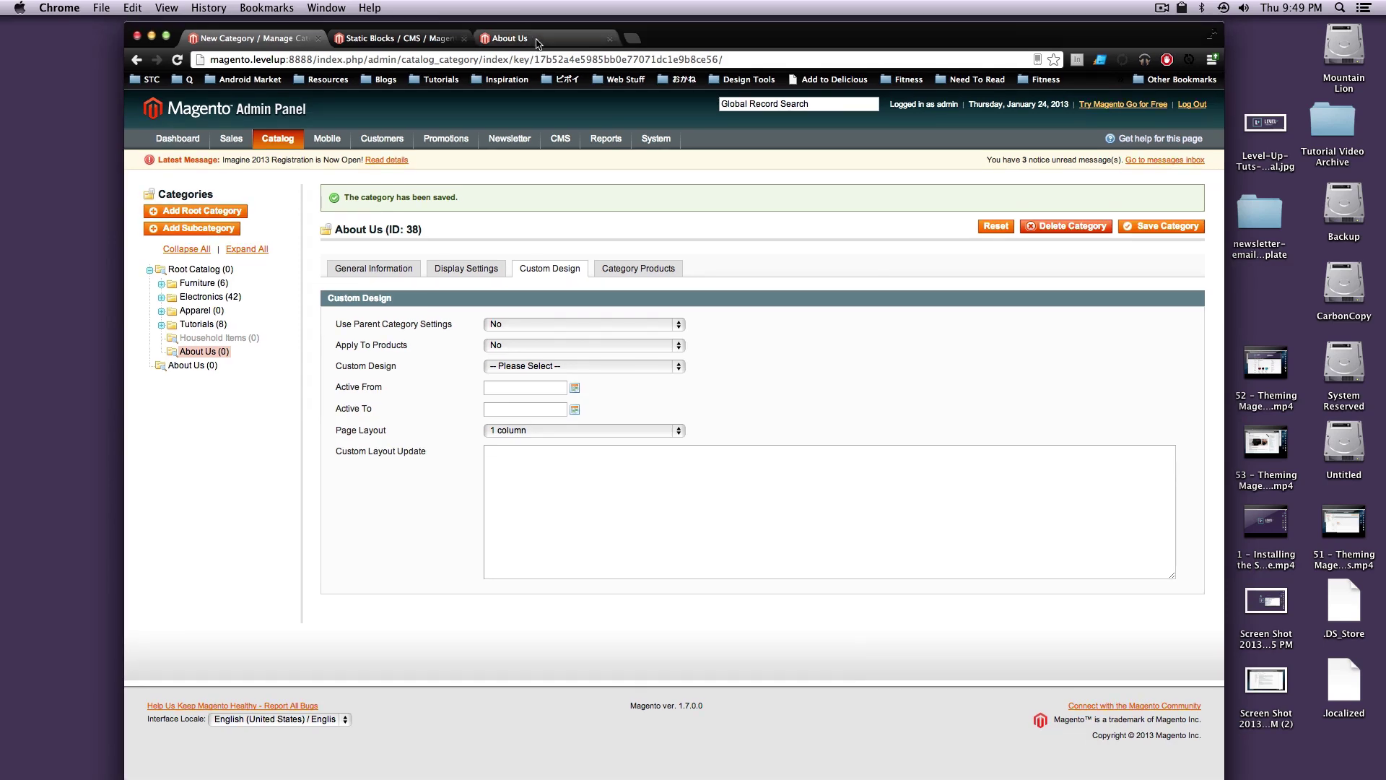
key("super+r")
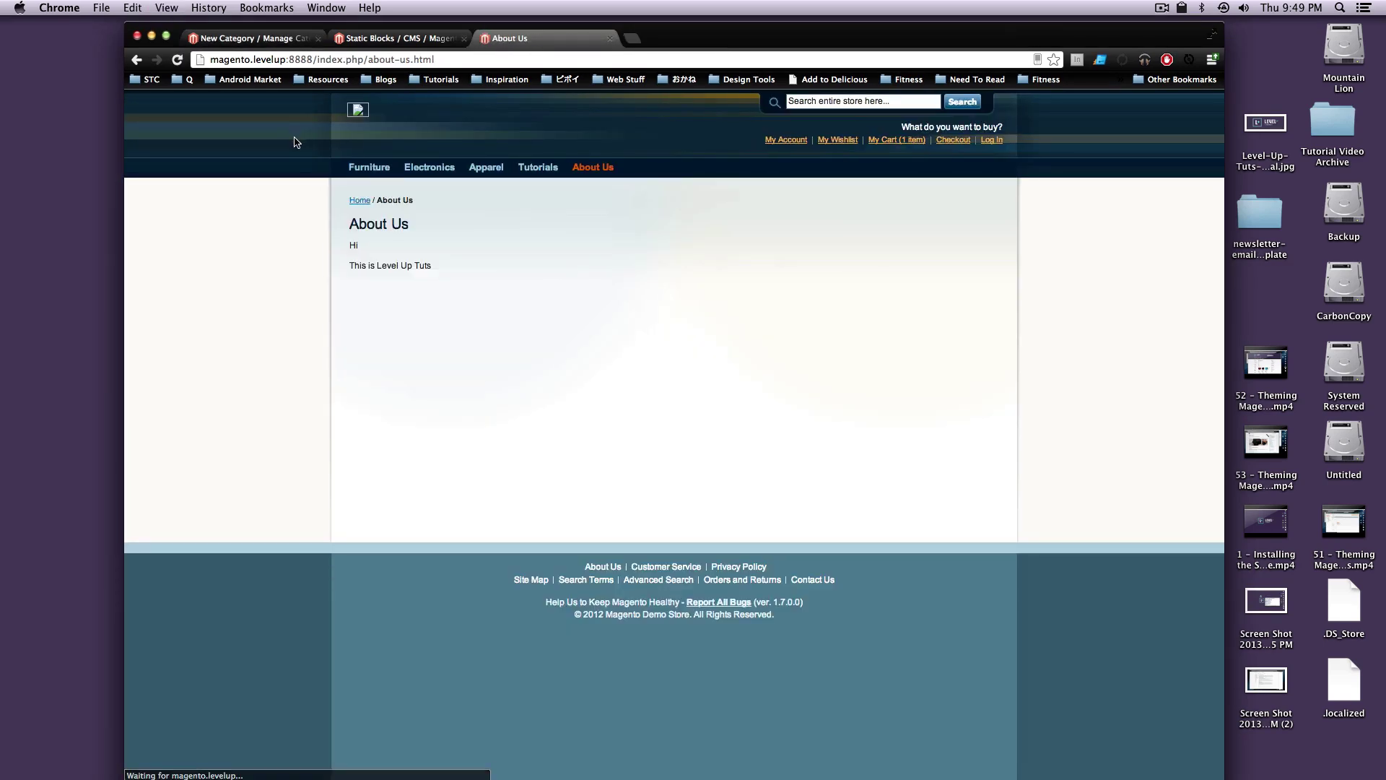
left_click_drag(322, 279, 321, 229)
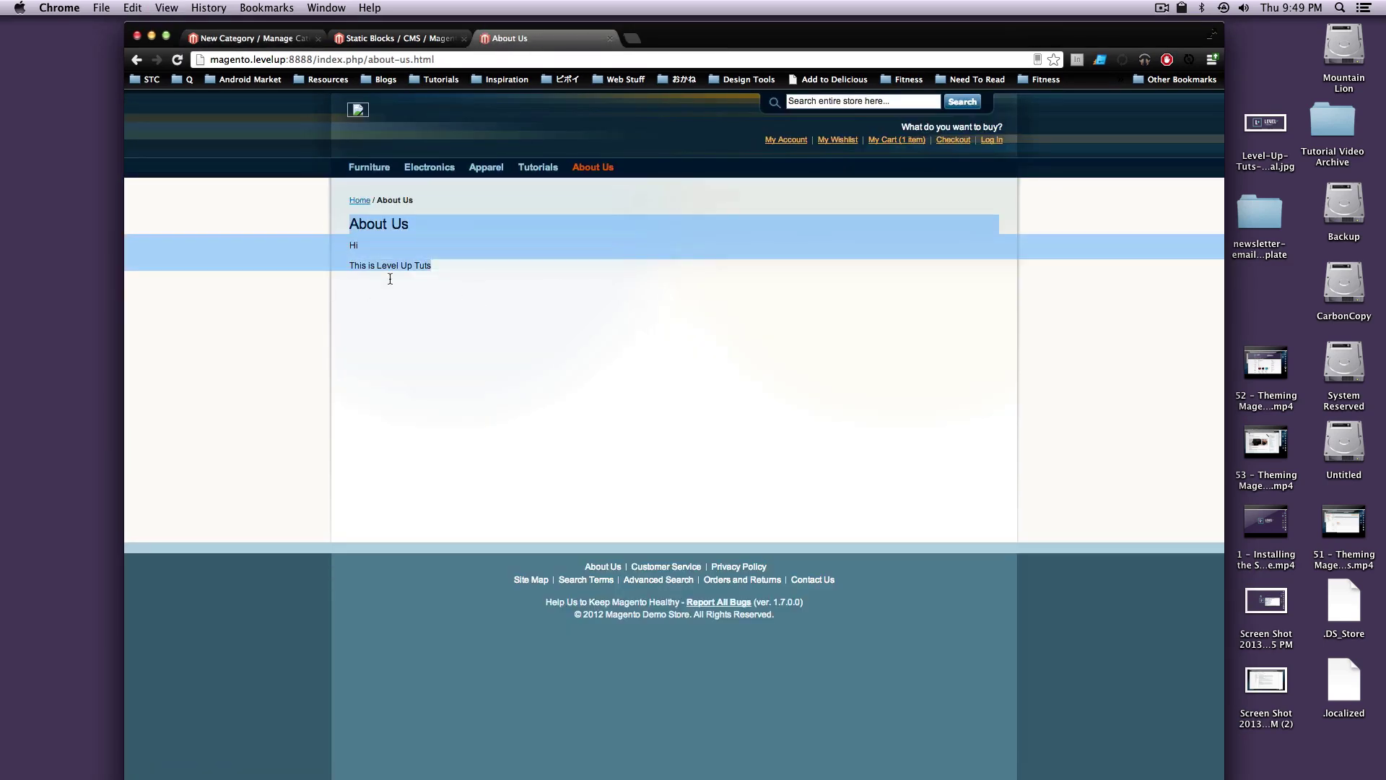
left_click(452, 325)
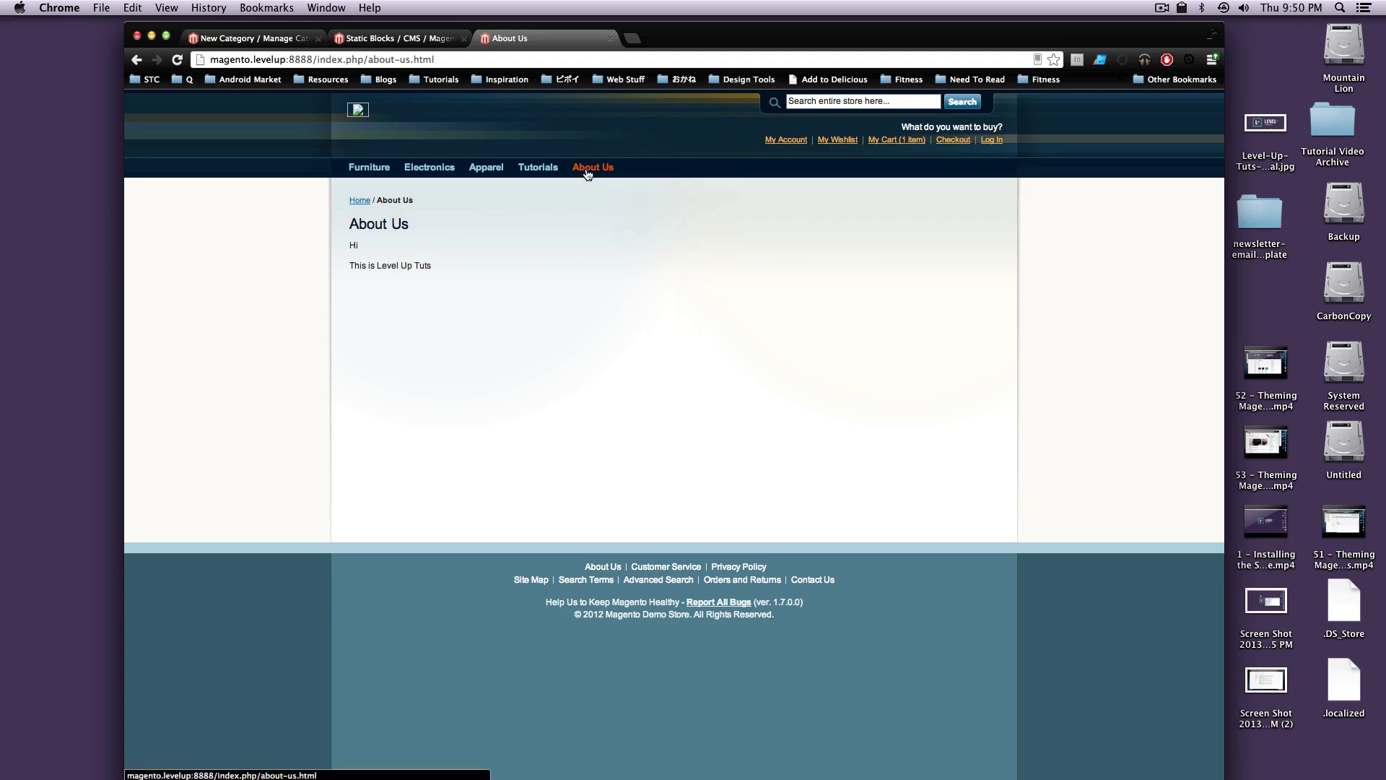
mouse_move(426, 169)
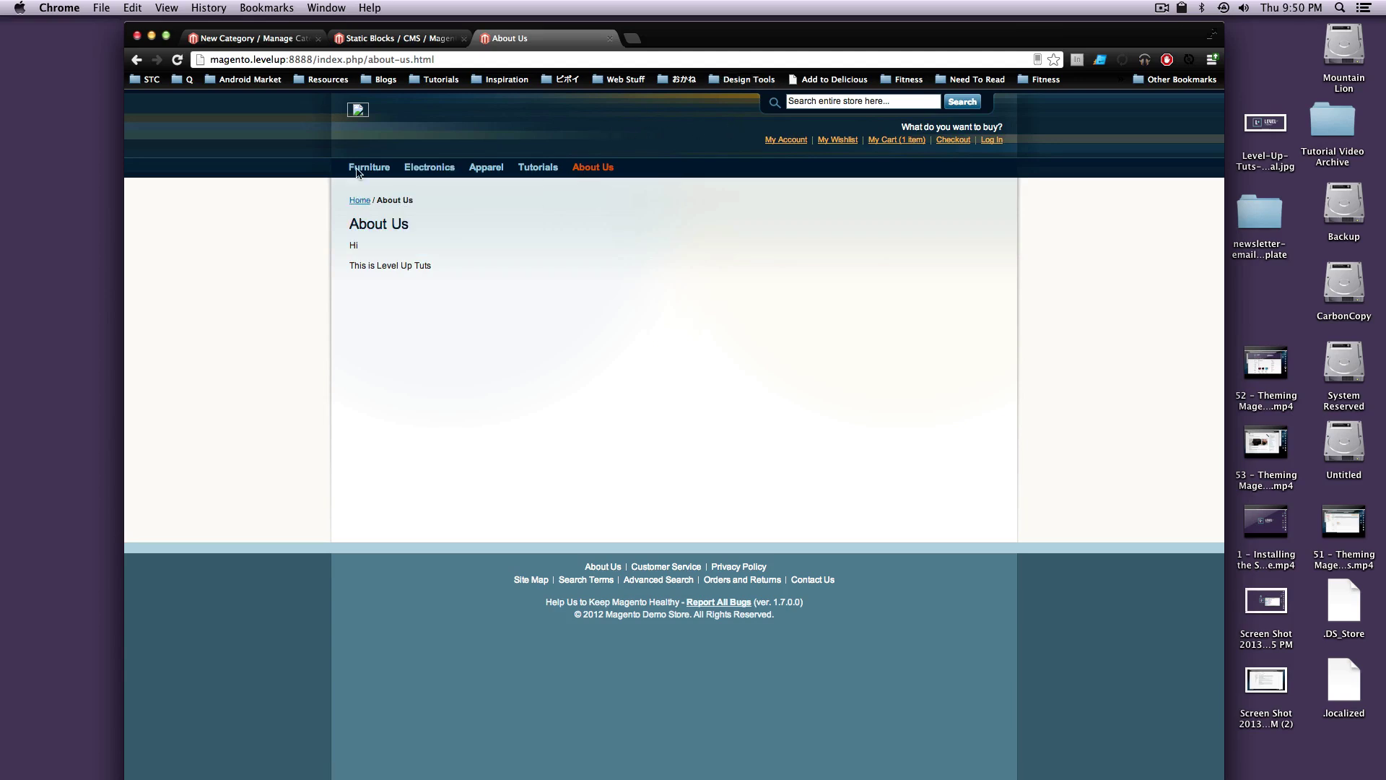
Re-examine the About Us heading and 'Hi / This is Level Up Tuts' text in the single-column page
left_click(256, 42)
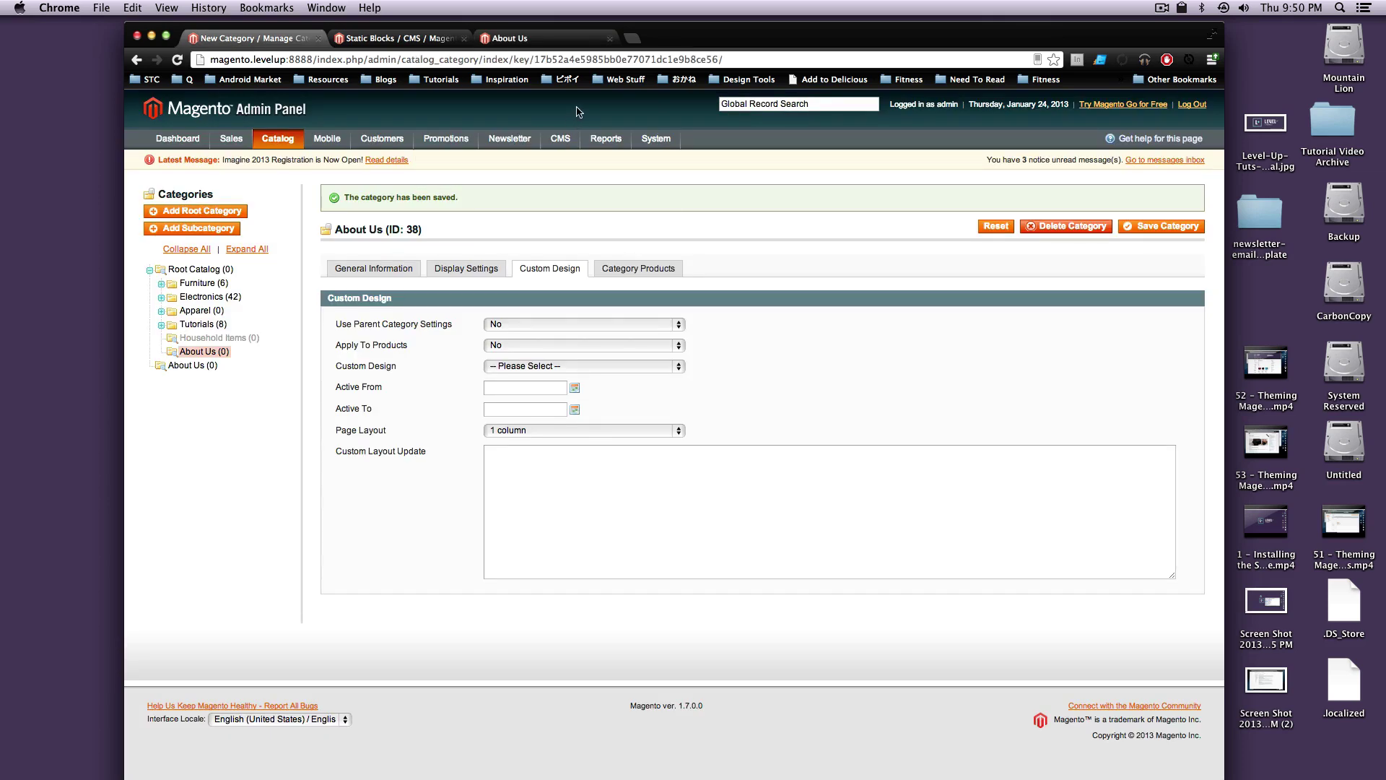
left_click(531, 39)
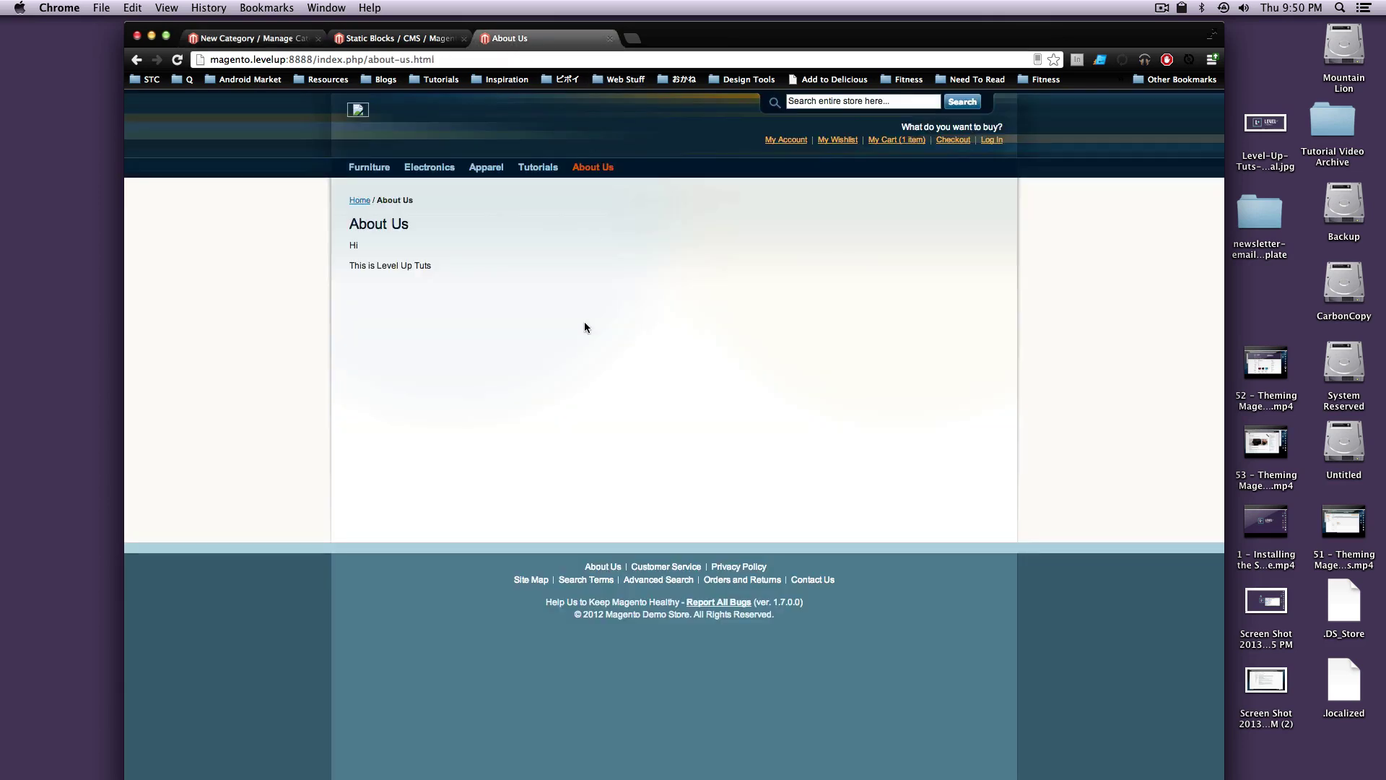
left_click_drag(533, 252, 306, 226)
left_click(357, 269)
left_click_drag(373, 265, 357, 239)
left_click_drag(454, 256, 314, 178)
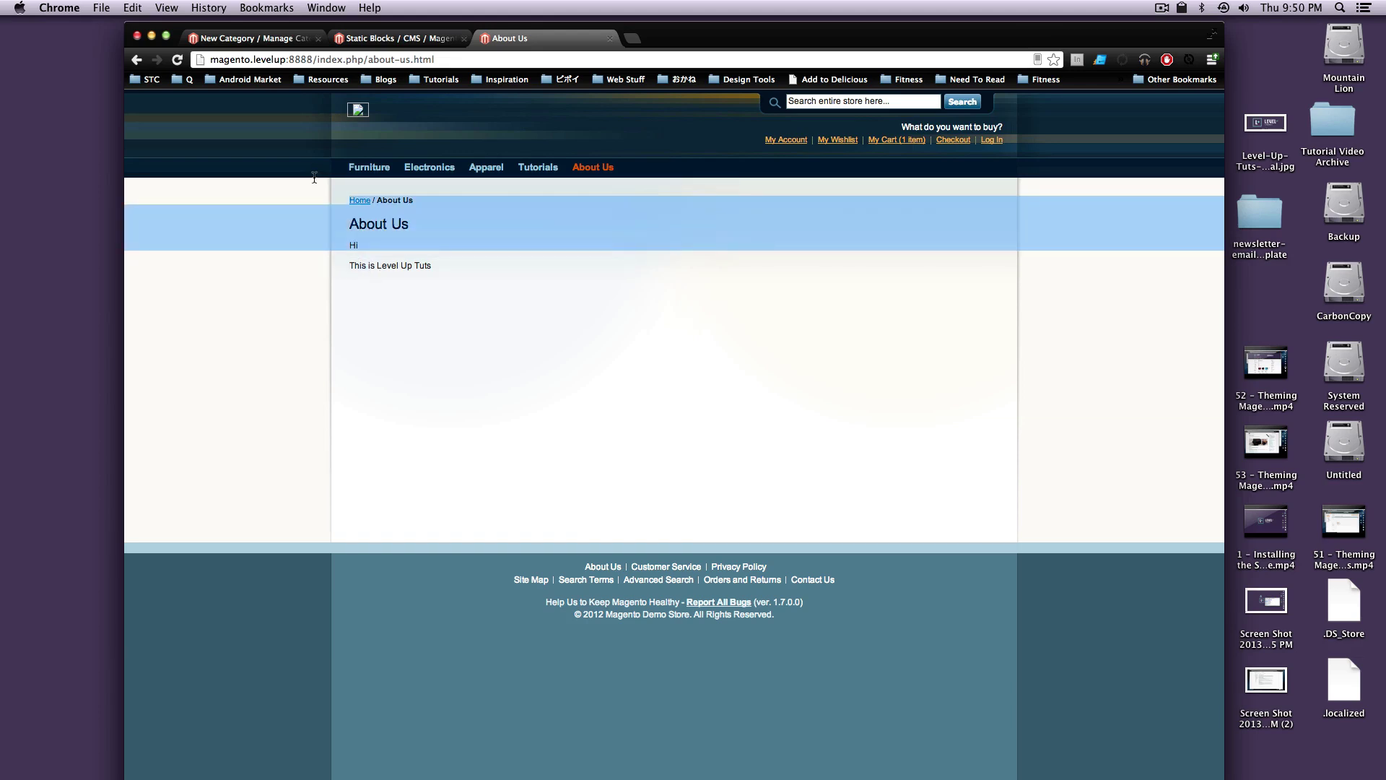
left_click(468, 180)
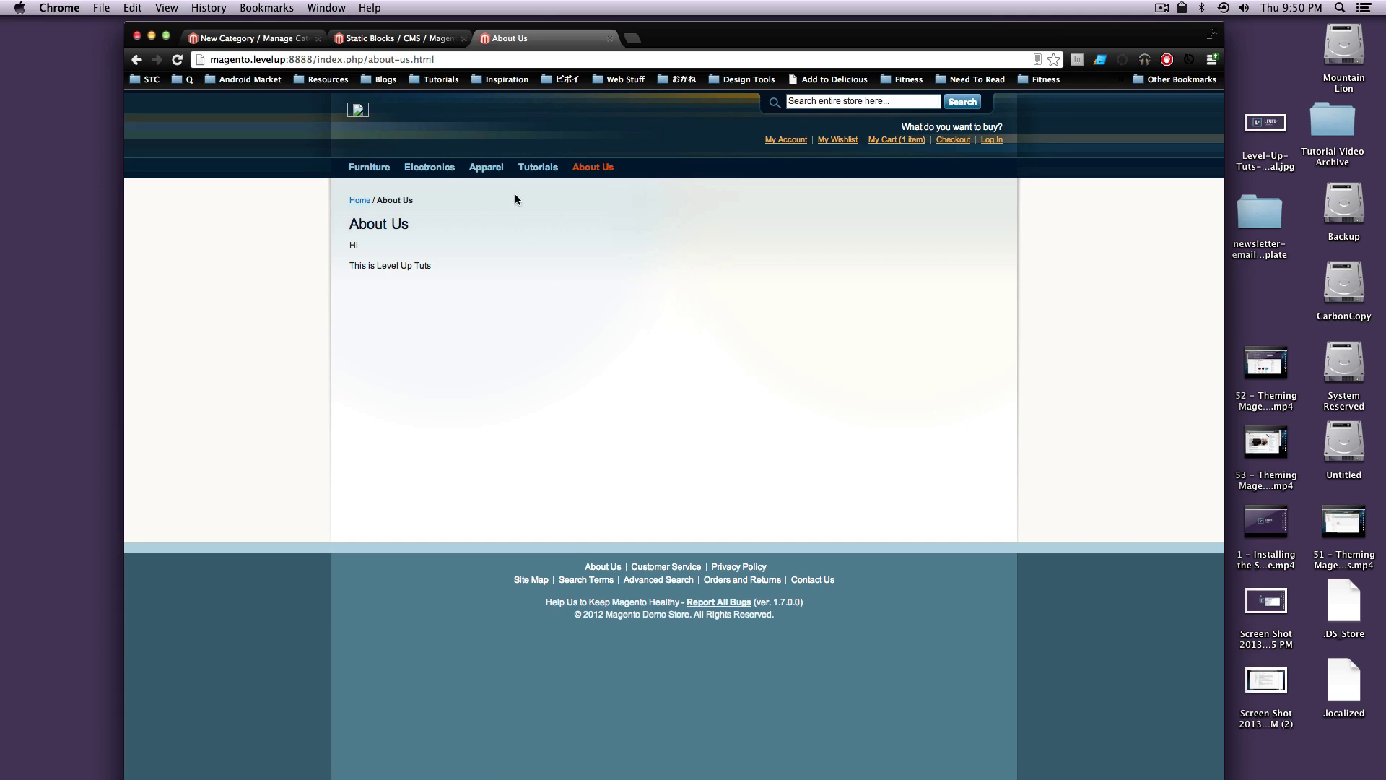
mouse_move(480, 179)
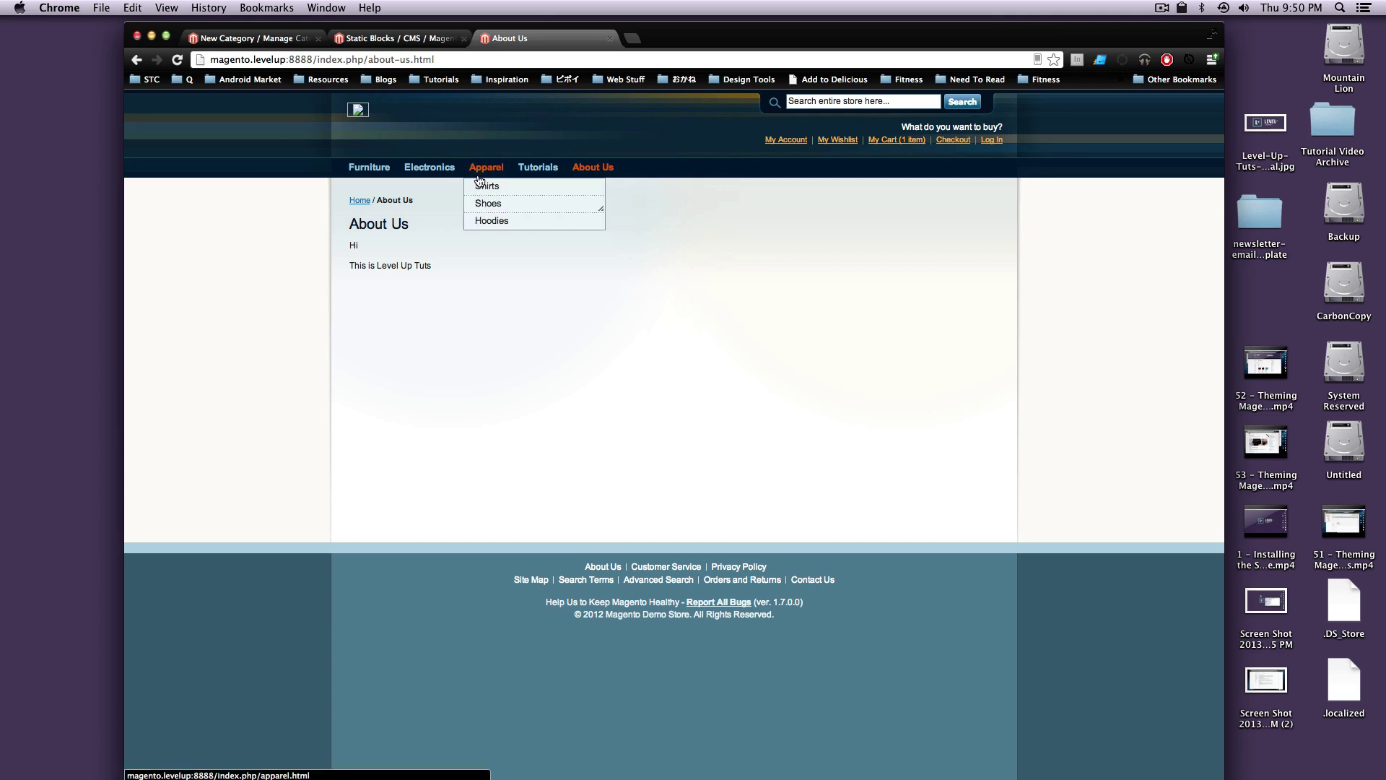